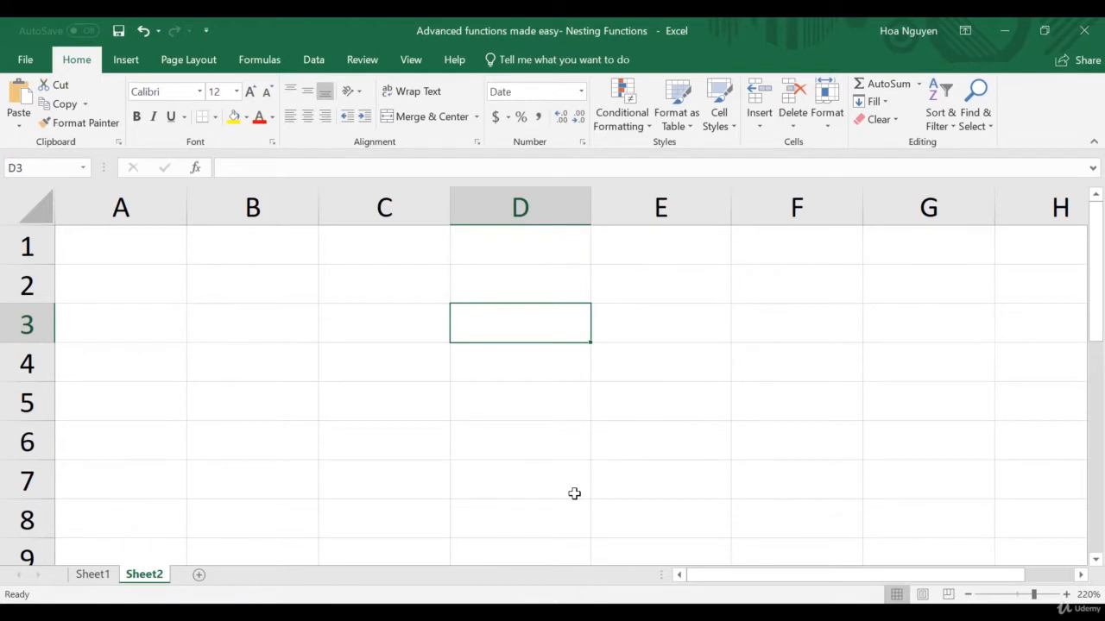
Enter the formula =TODAY() in cell C3 of Sheet2
{"action": "left_click", "coordinate": [372, 329]}
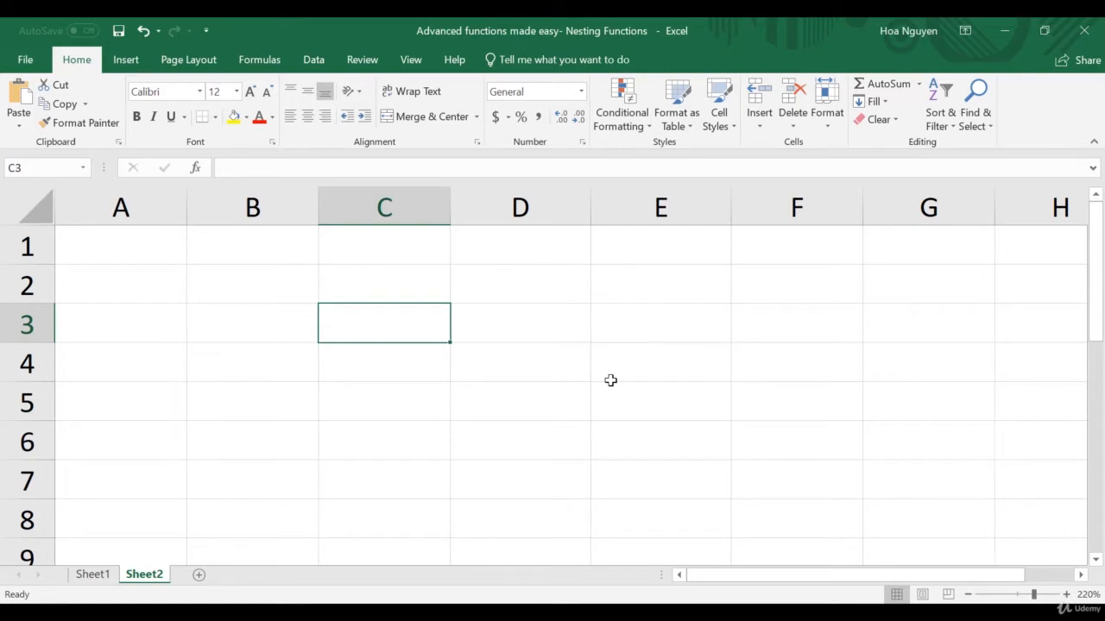
{"action": "type", "text": "=today"}
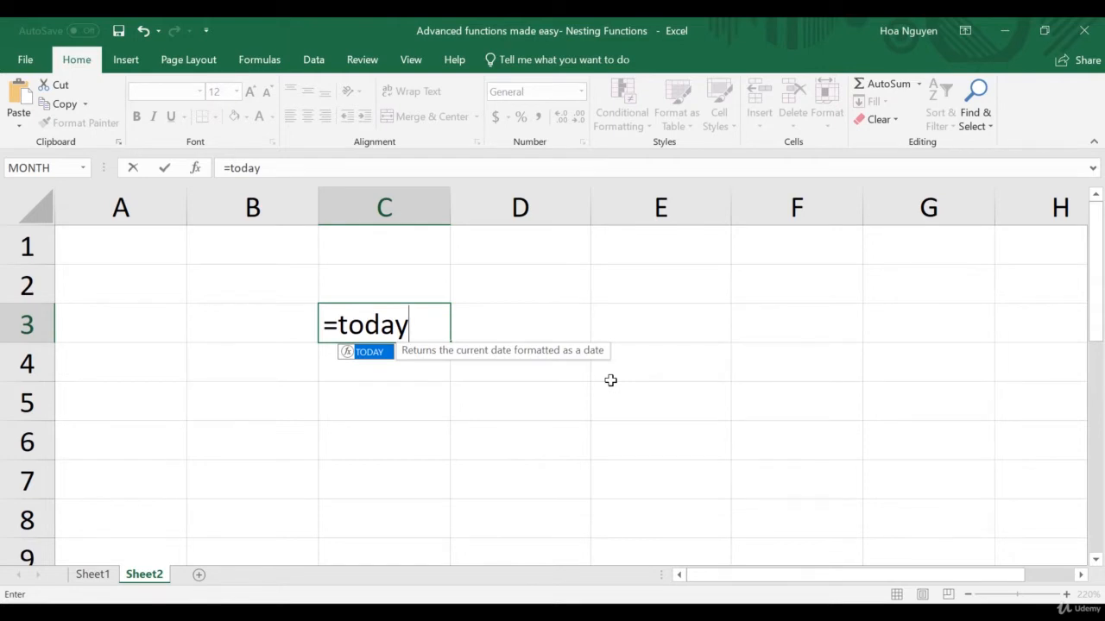
{"action": "type", "text": "()"}
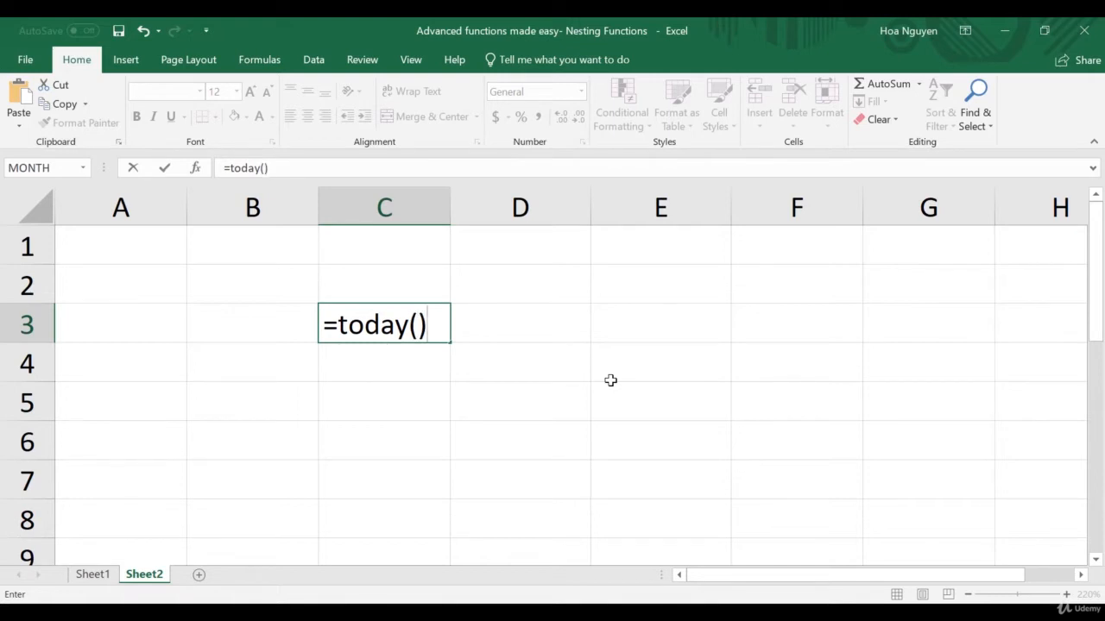
{"action": "key", "text": "Return"}
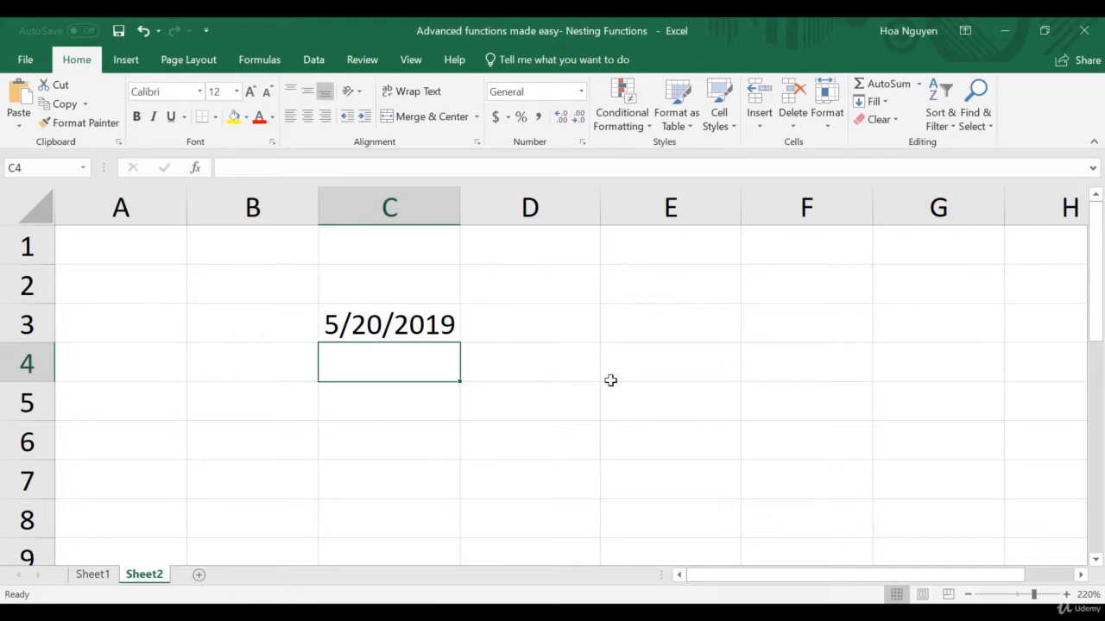
Look through the Date & Time functions and read the descriptions of YEAR and WEEKDAY without inserting either
{"action": "left_click", "coordinate": [195, 168]}
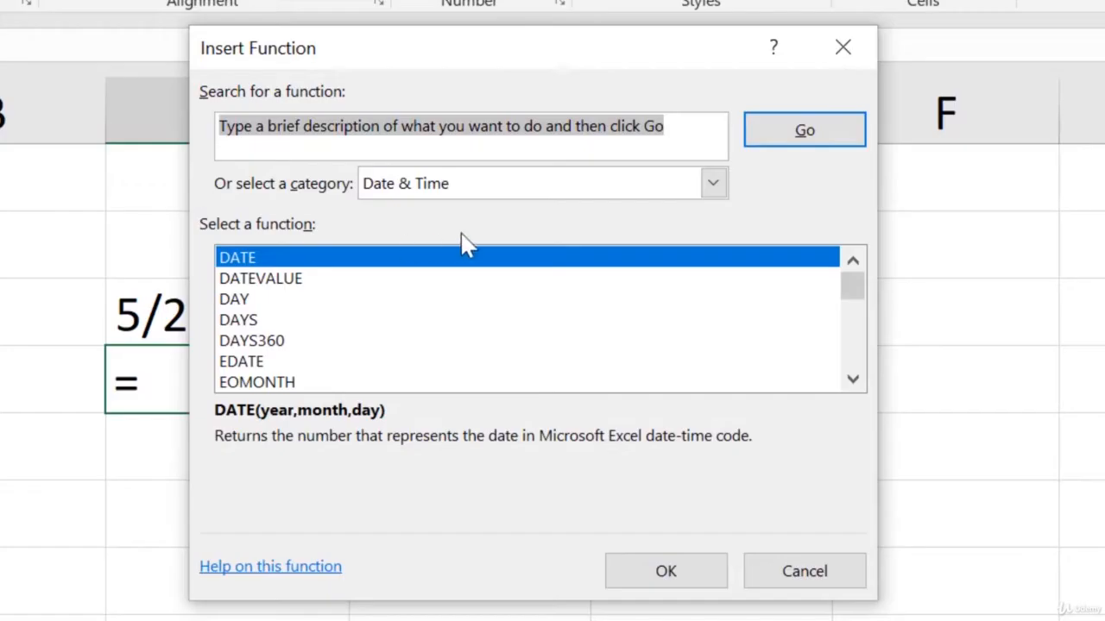
{"action": "scroll", "coordinate": [299, 336], "scroll_direction": "down", "scroll_amount": 5}
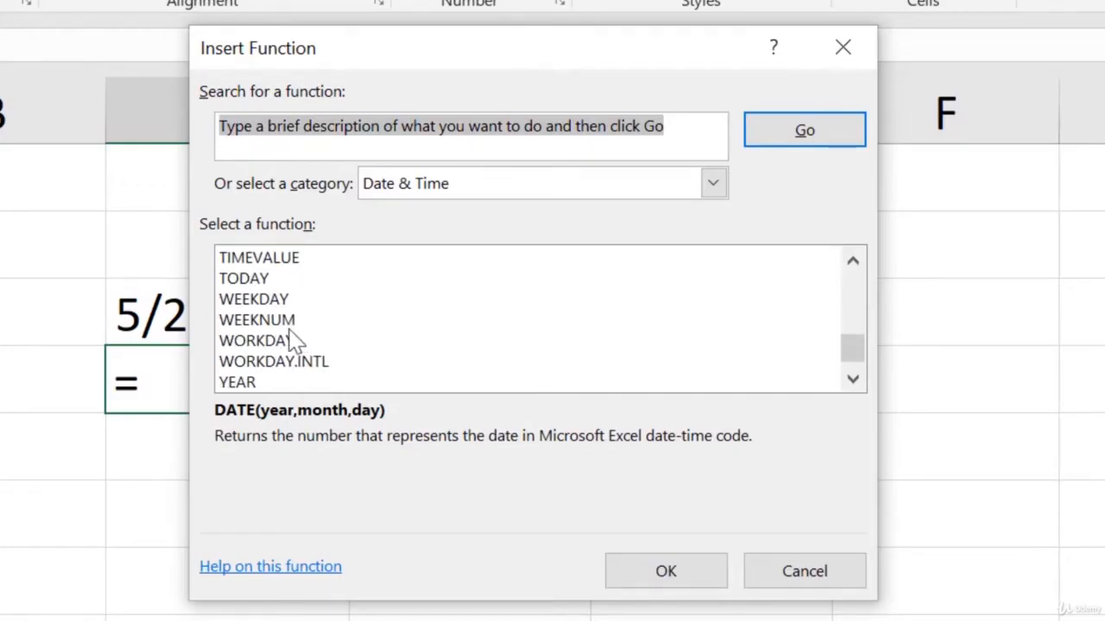
{"action": "left_click", "coordinate": [247, 382]}
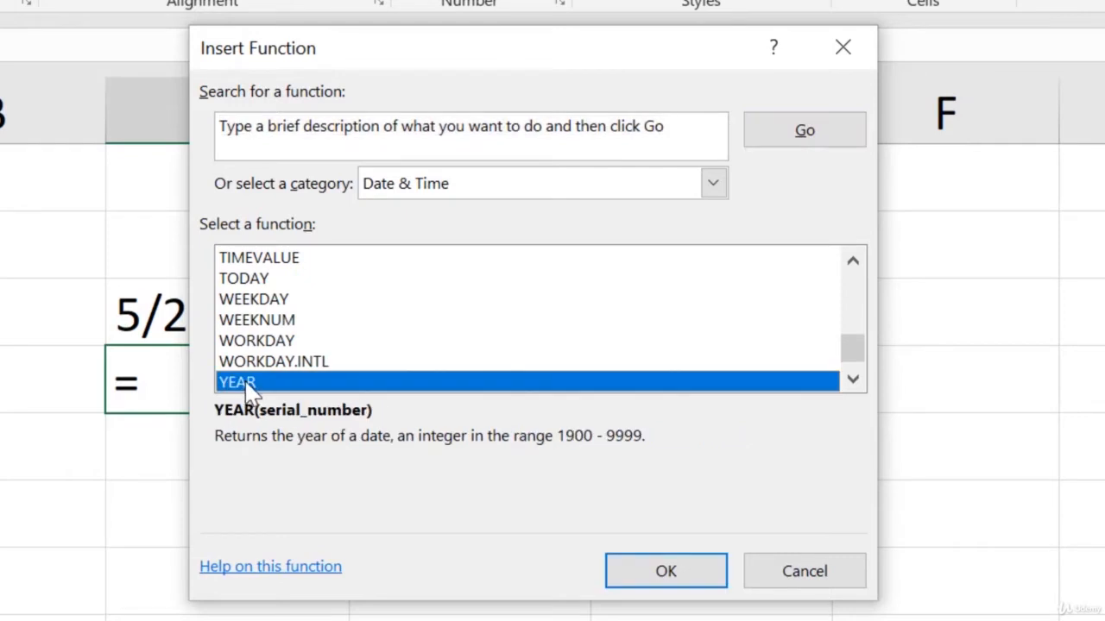
{"action": "left_click", "coordinate": [268, 301]}
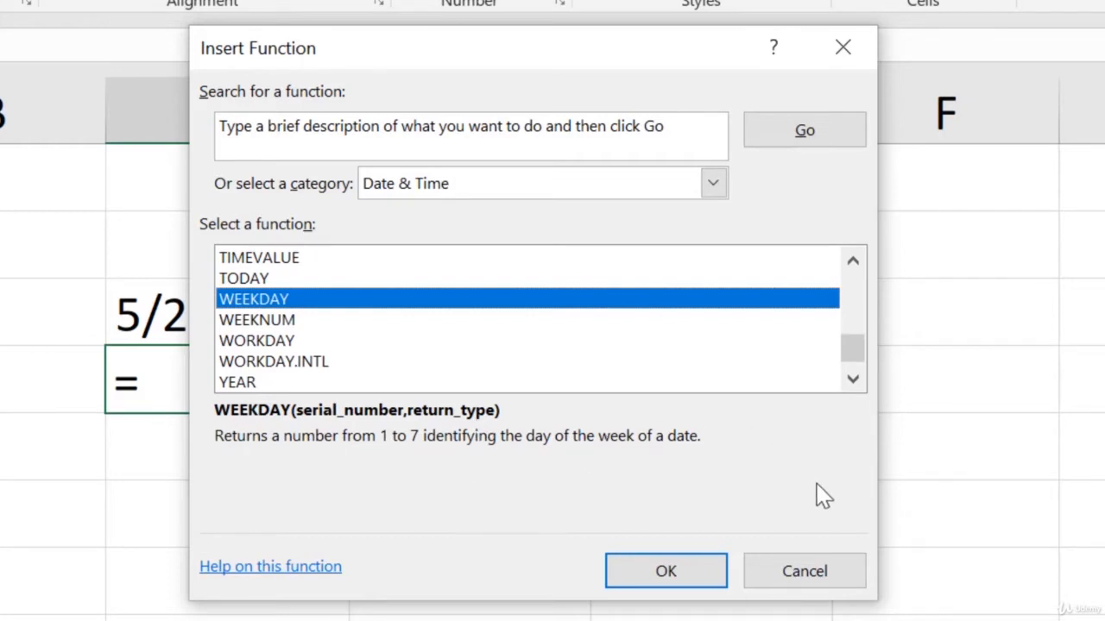
{"action": "left_click", "coordinate": [834, 584]}
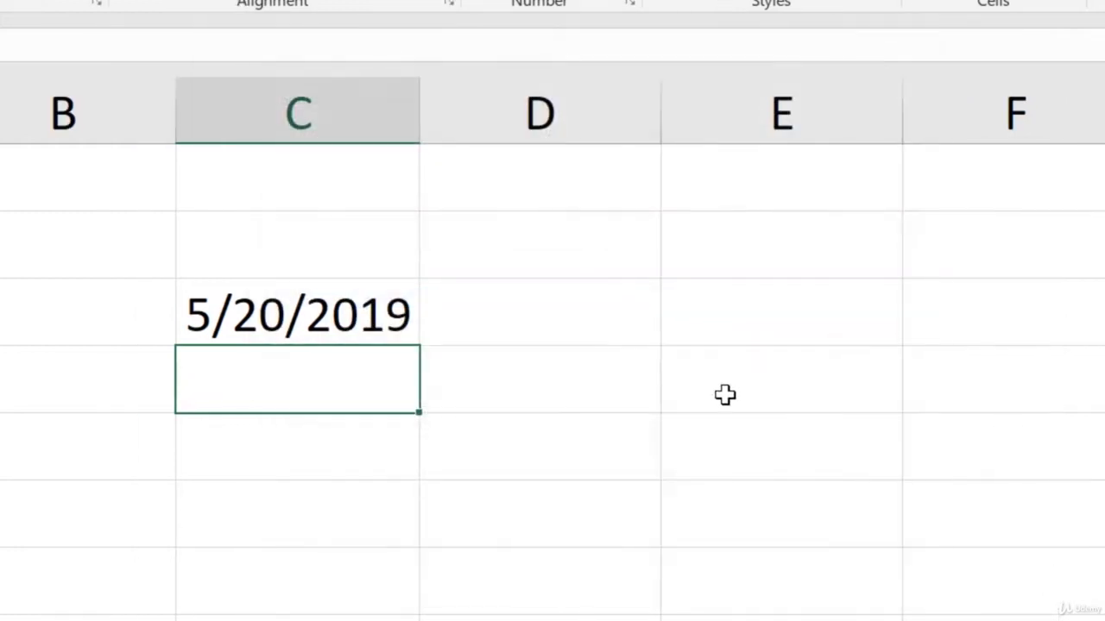
Write the nested formula =MONTH(TODAY()) in cell E3 to extract the current month
{"action": "left_click", "coordinate": [769, 316]}
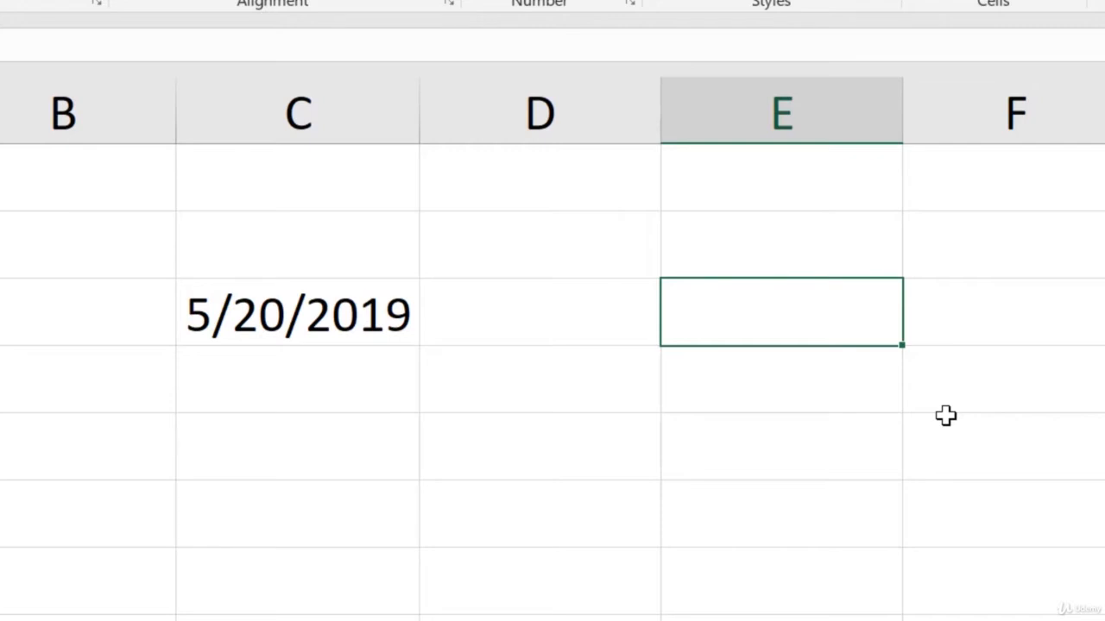
{"action": "type", "text": "="}
{"action": "type", "text": "month"}
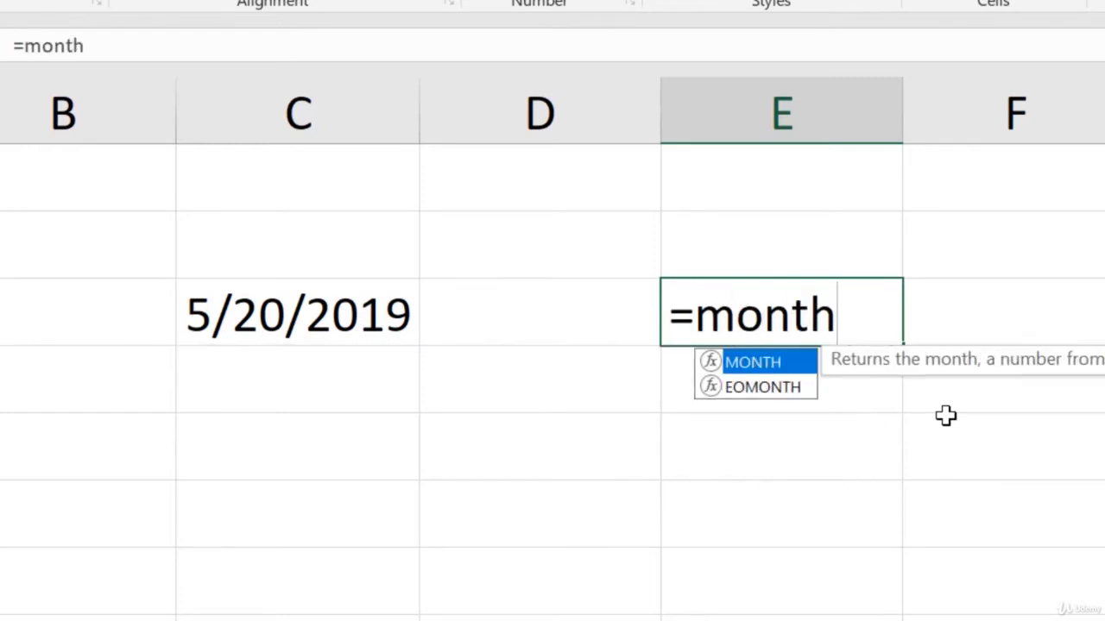
{"action": "type", "text": "("}
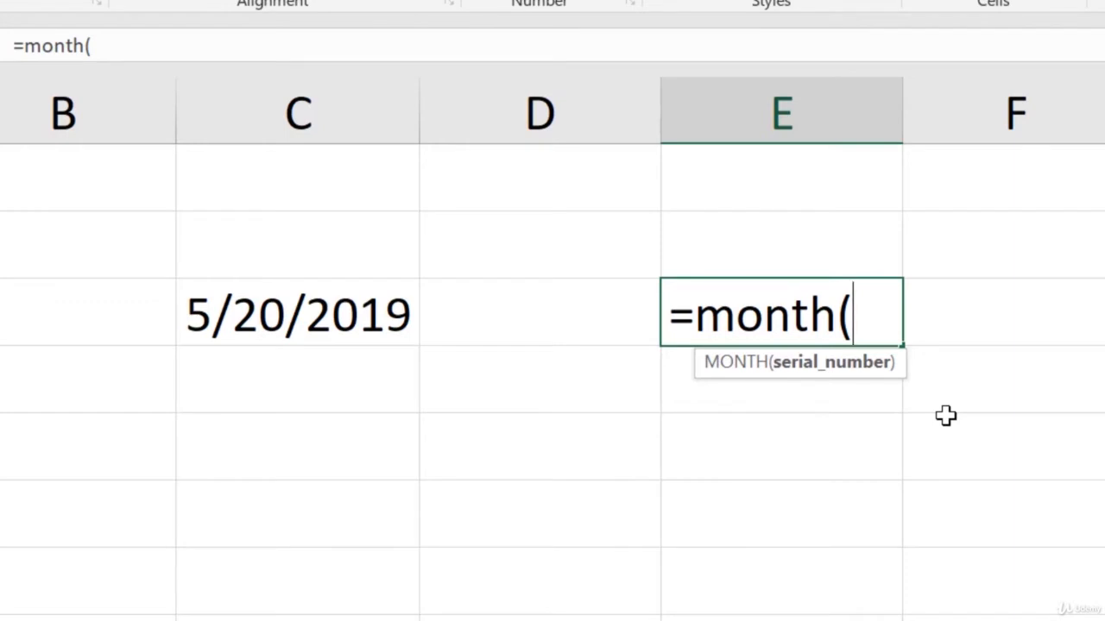
{"action": "type", "text": "to"}
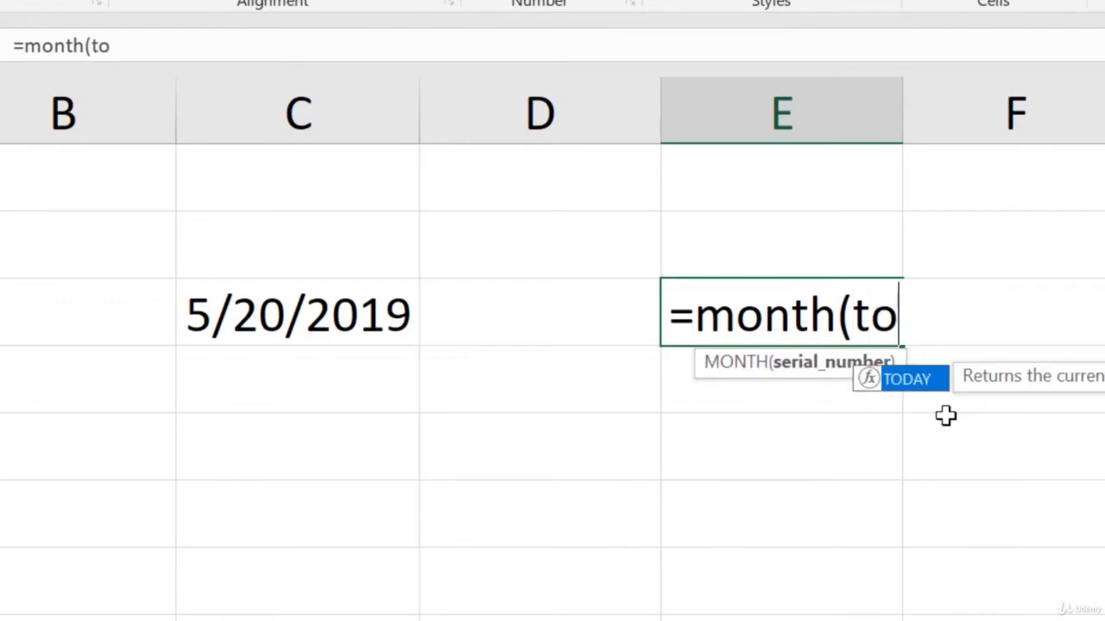
{"action": "type", "text": "day()"}
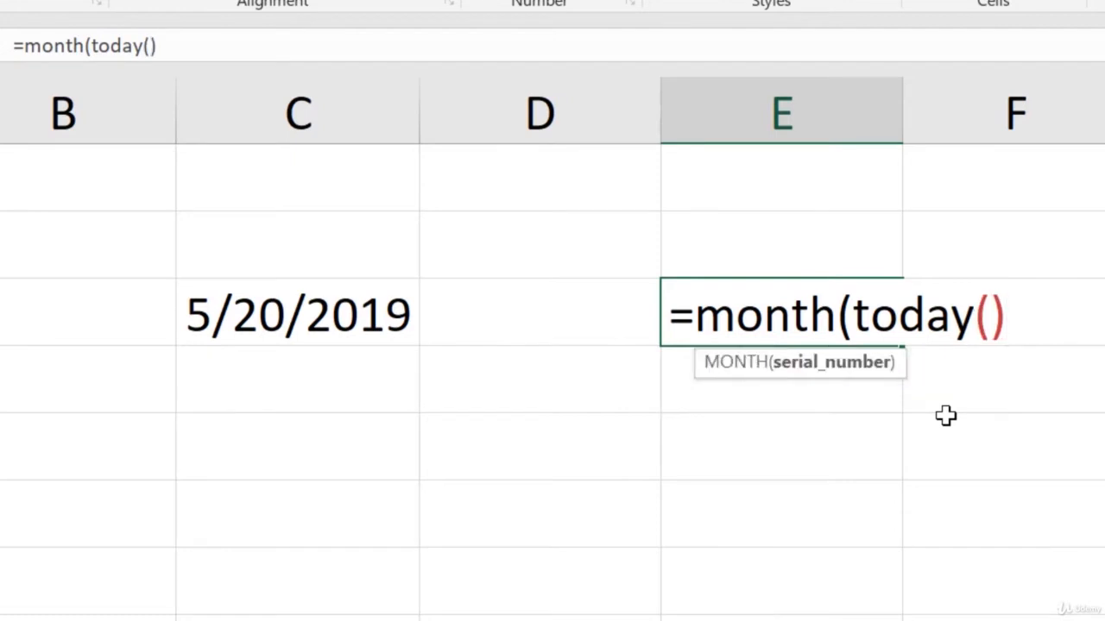
{"action": "type", "text": ")"}
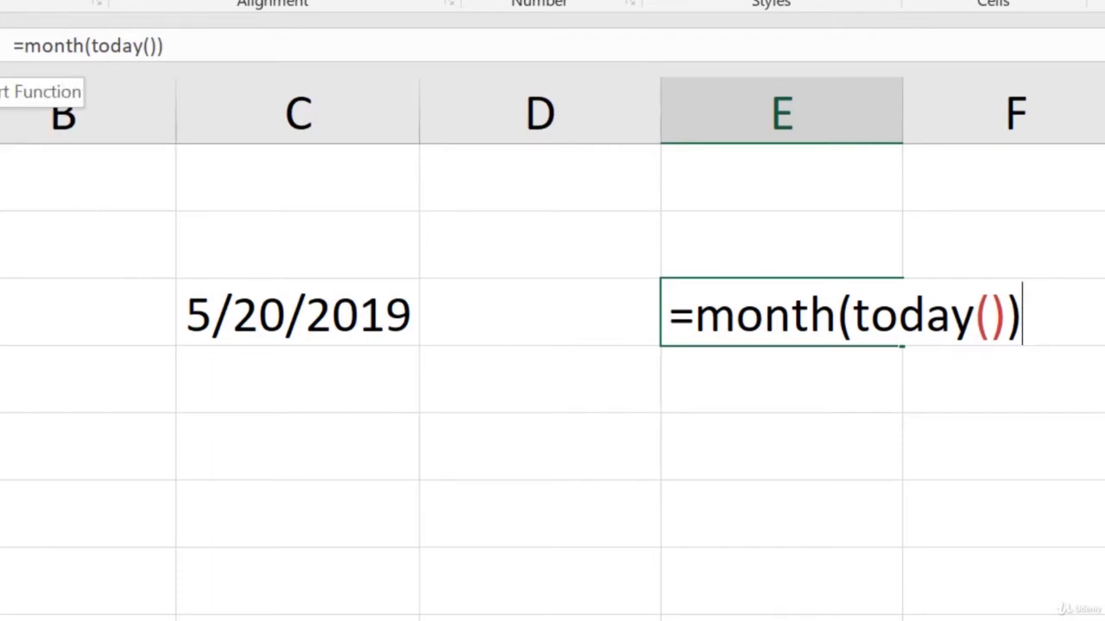
Check the MONTH function's Serial_number argument, accept the formula in E3 and review its nested functions
{"action": "left_click", "coordinate": [0, 46]}
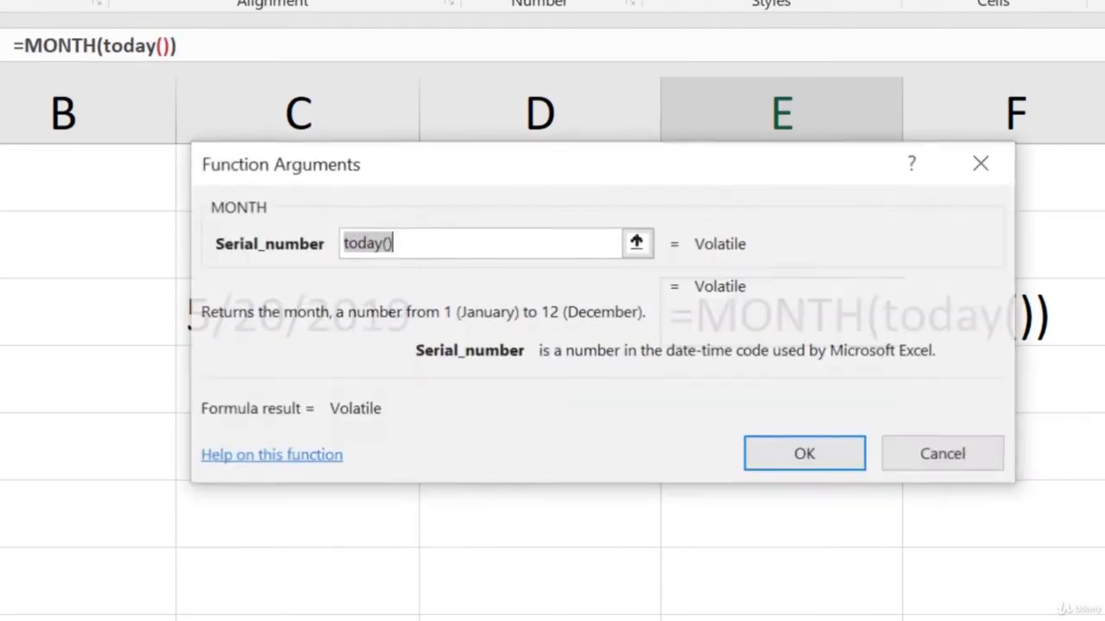
{"action": "left_click", "coordinate": [483, 259]}
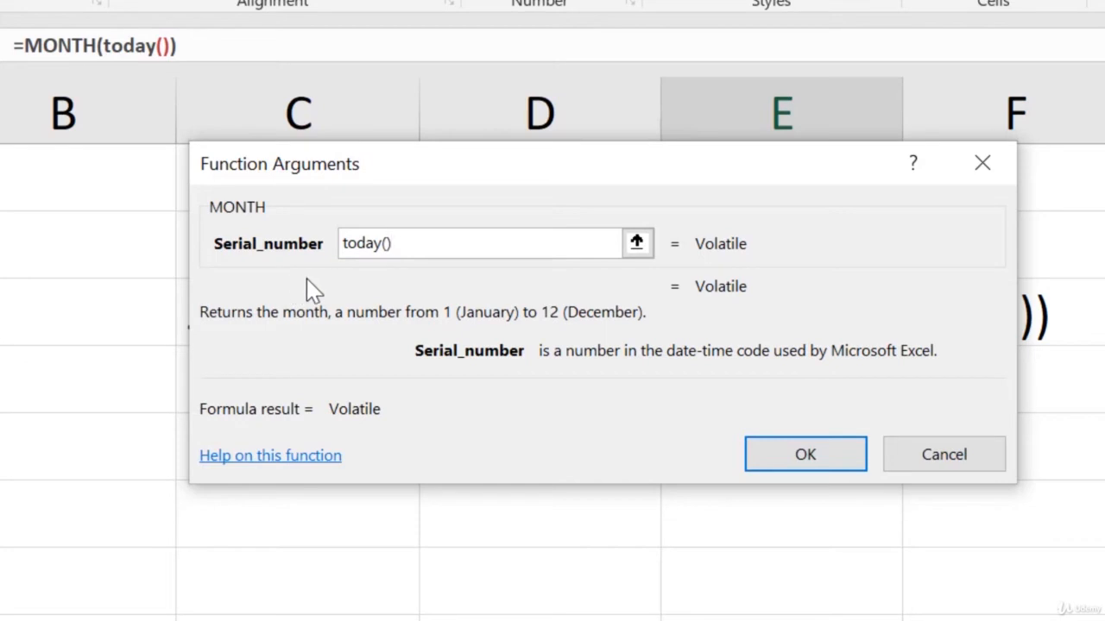
{"action": "left_click", "coordinate": [805, 457]}
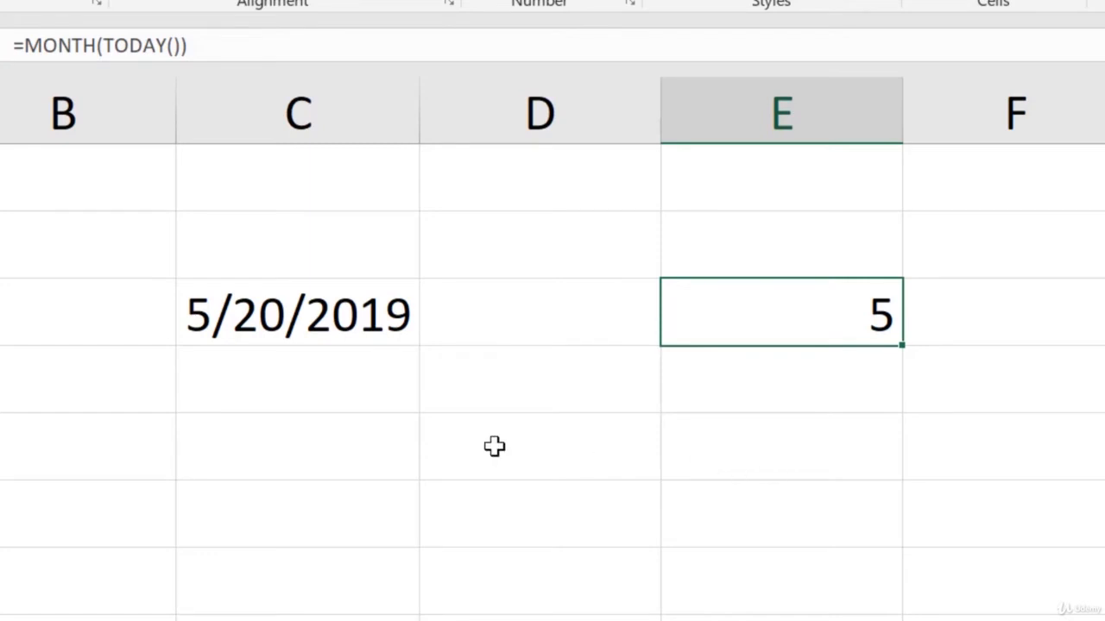
{"action": "double_click", "coordinate": [823, 325]}
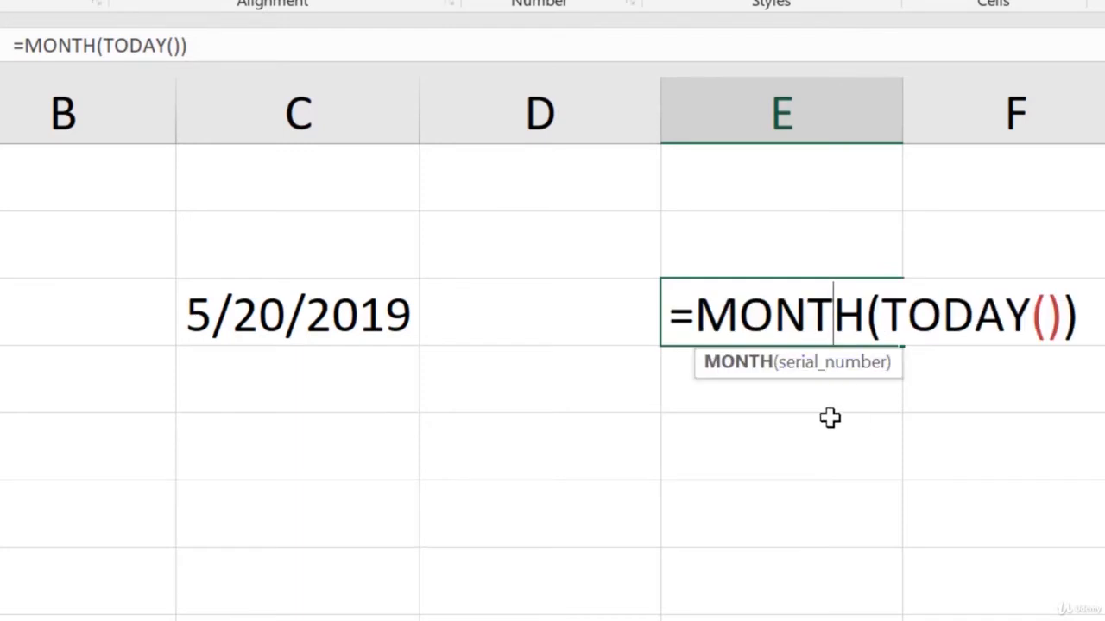
{"action": "key", "text": "Return"}
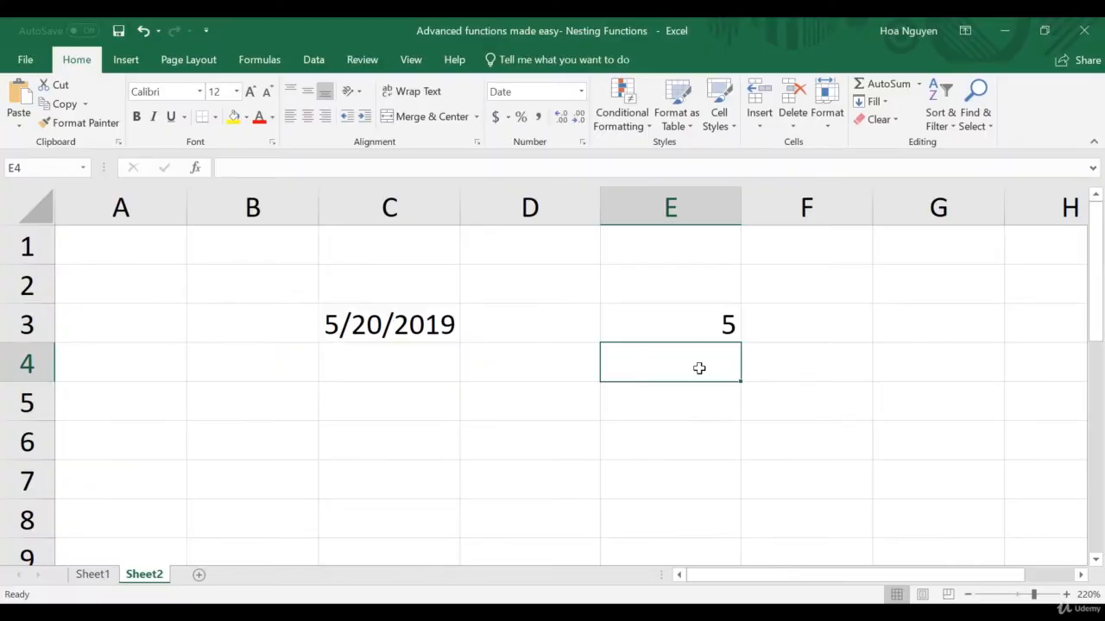
Enter the nested formula =DAY(TODAY()) in cell E4 to extract the current day
{"action": "type", "text": "="}
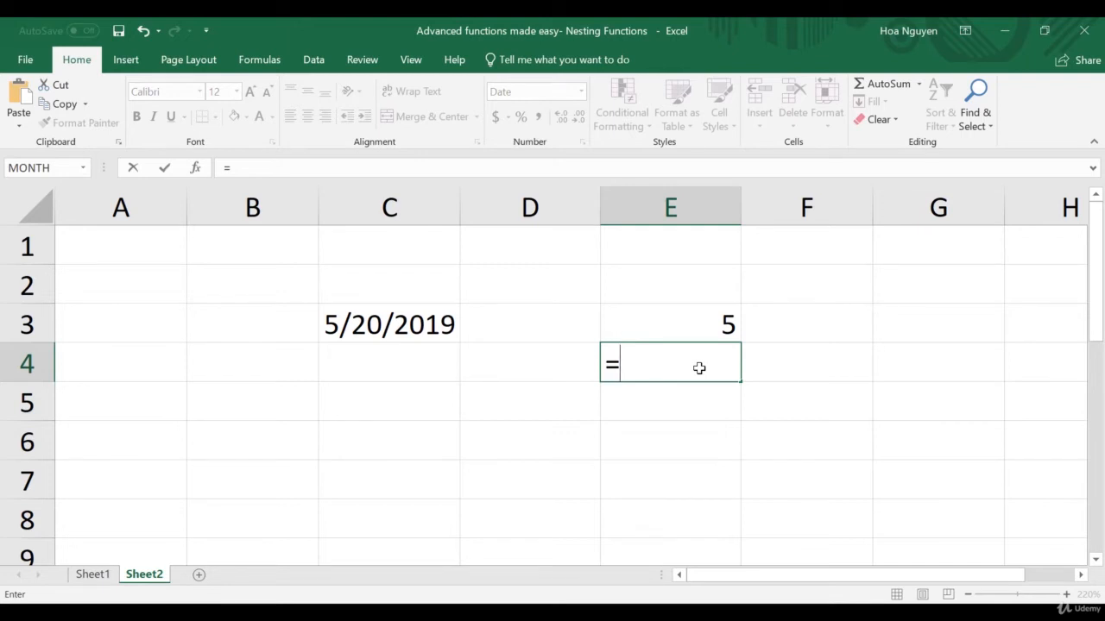
{"action": "type", "text": "da"}
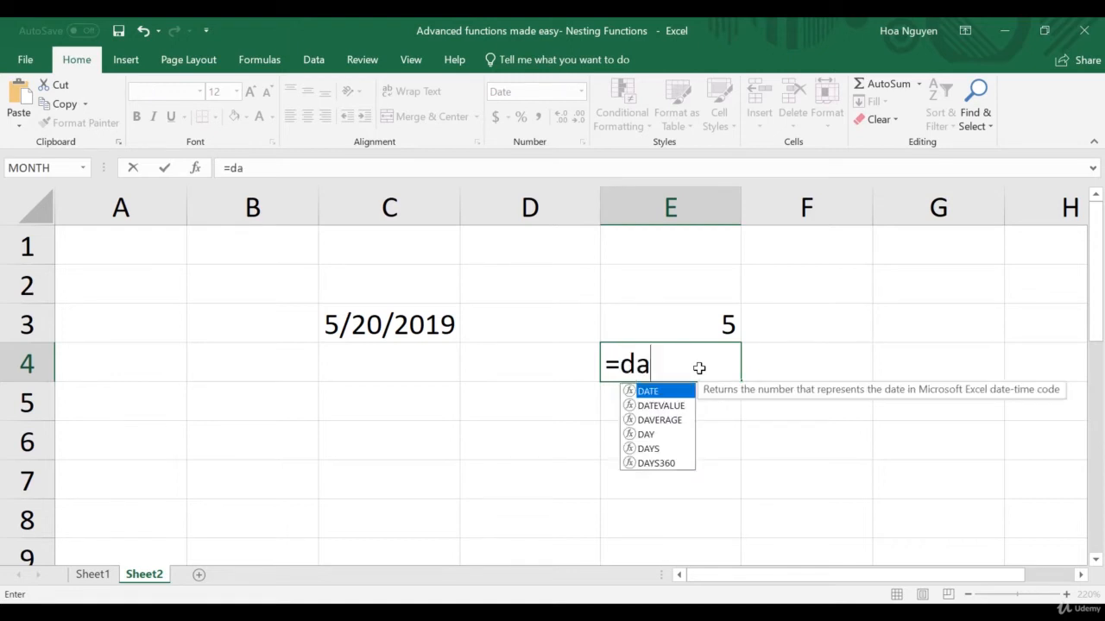
{"action": "type", "text": "y(to"}
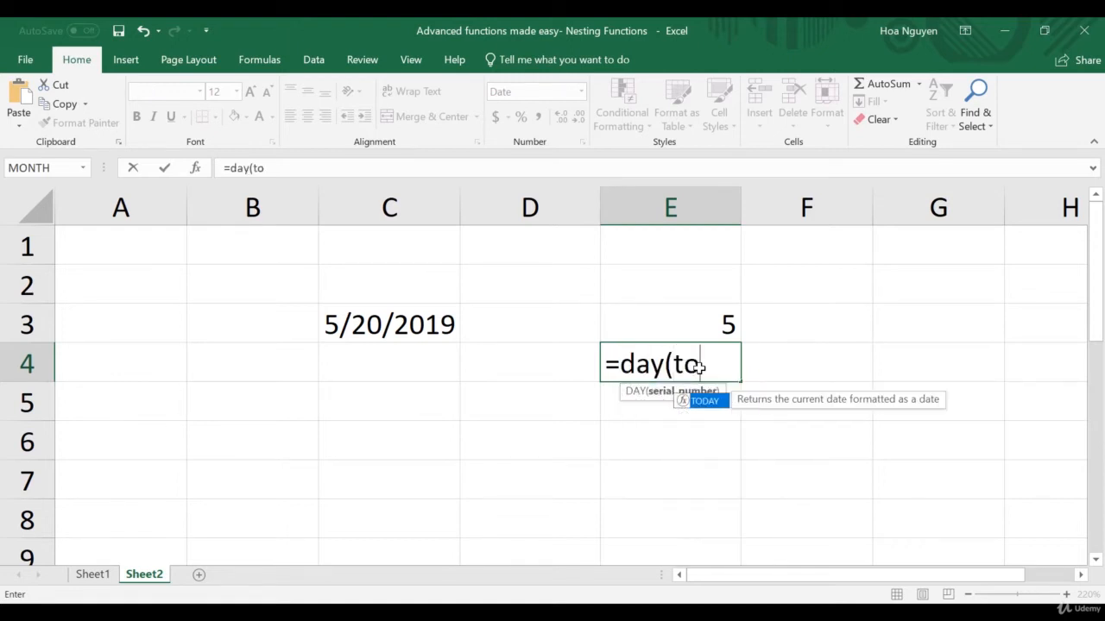
{"action": "type", "text": "day())"}
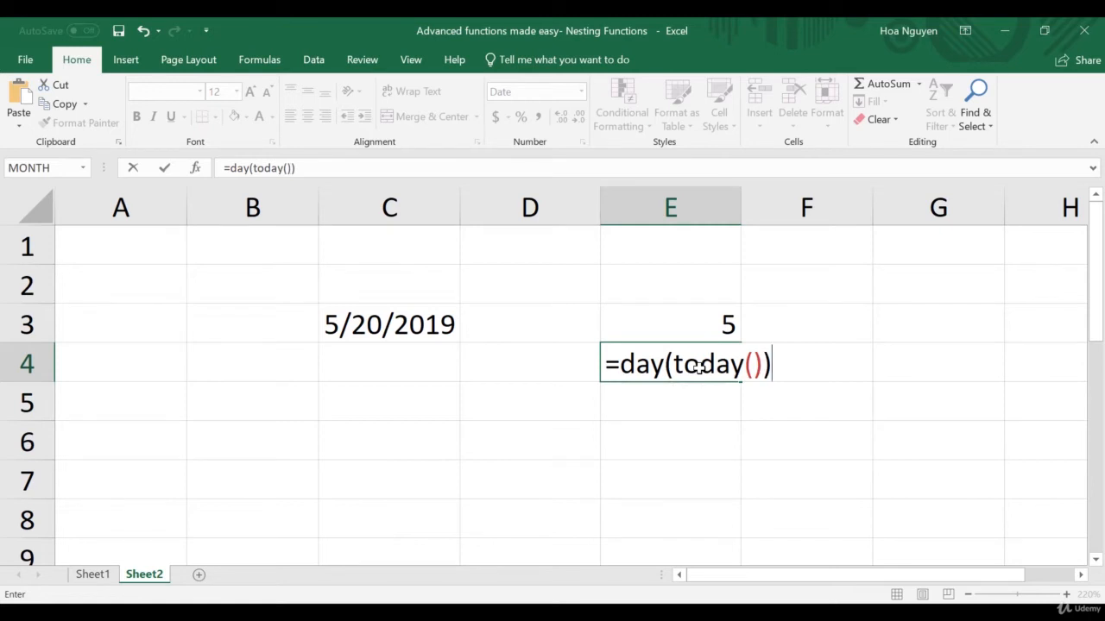
{"action": "key", "text": "Return"}
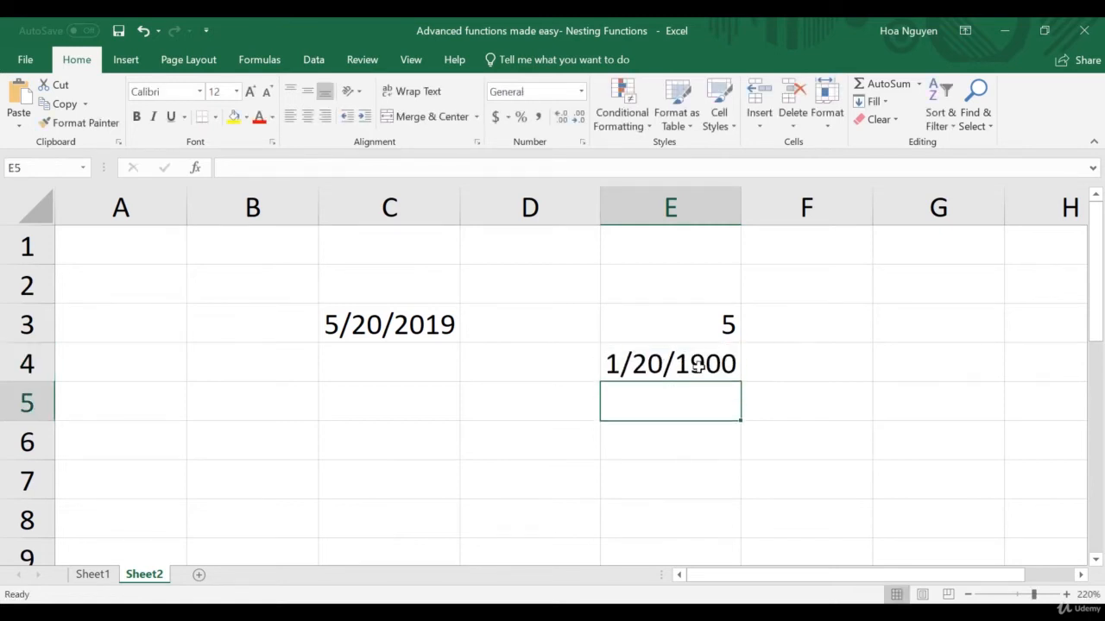
Change the number format of cell E4 to General
{"action": "left_click", "coordinate": [699, 366]}
{"action": "left_click", "coordinate": [581, 92]}
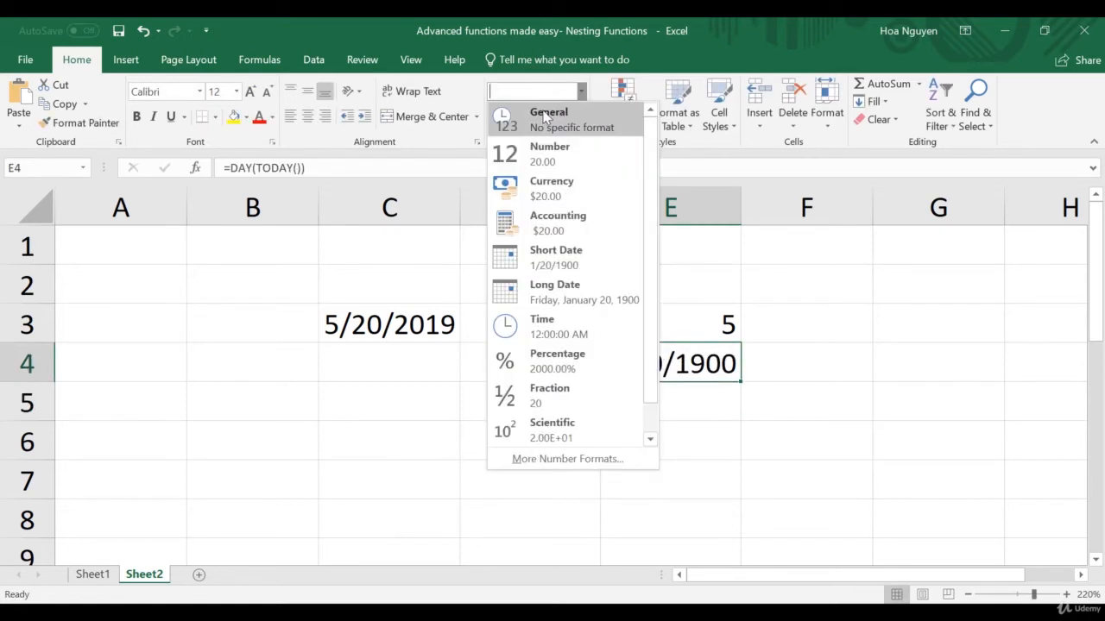
{"action": "left_click", "coordinate": [544, 115]}
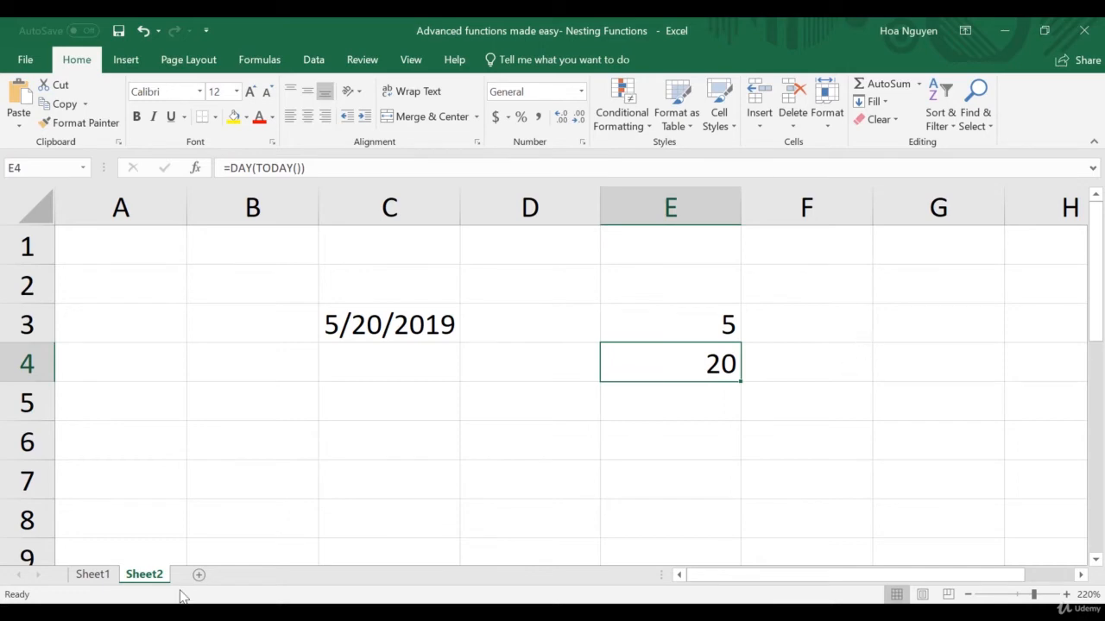
On Sheet1, start a COUNTIF formula in cell F3 with the salary cells C2:C18 as its range
{"action": "left_click", "coordinate": [92, 575]}
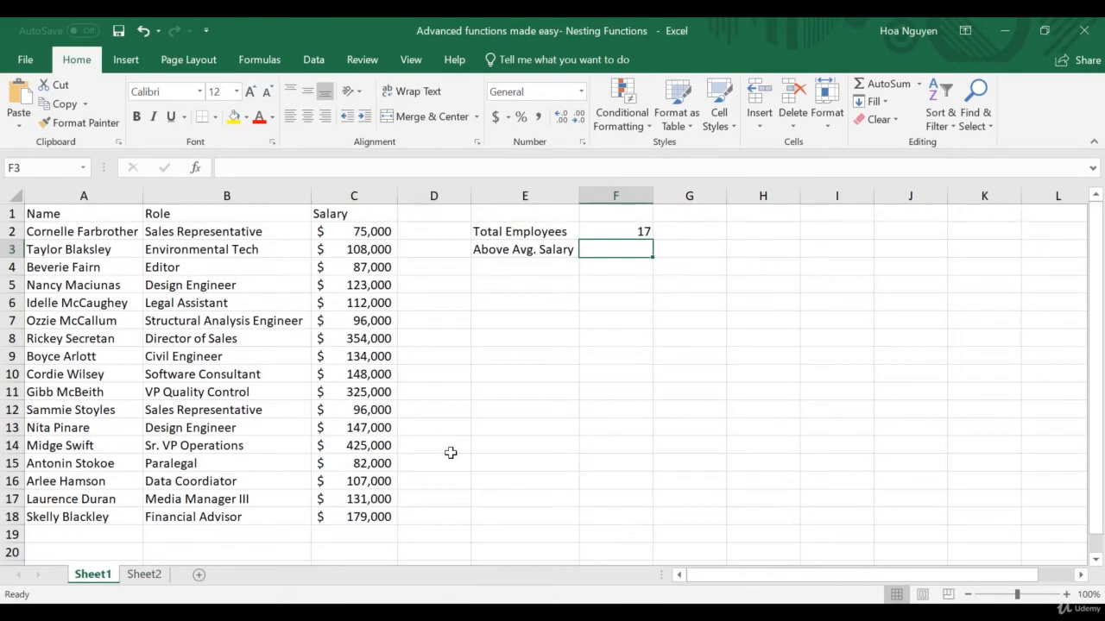
{"action": "scroll", "coordinate": [550, 434], "scroll_direction": "up", "scroll_amount": 1}
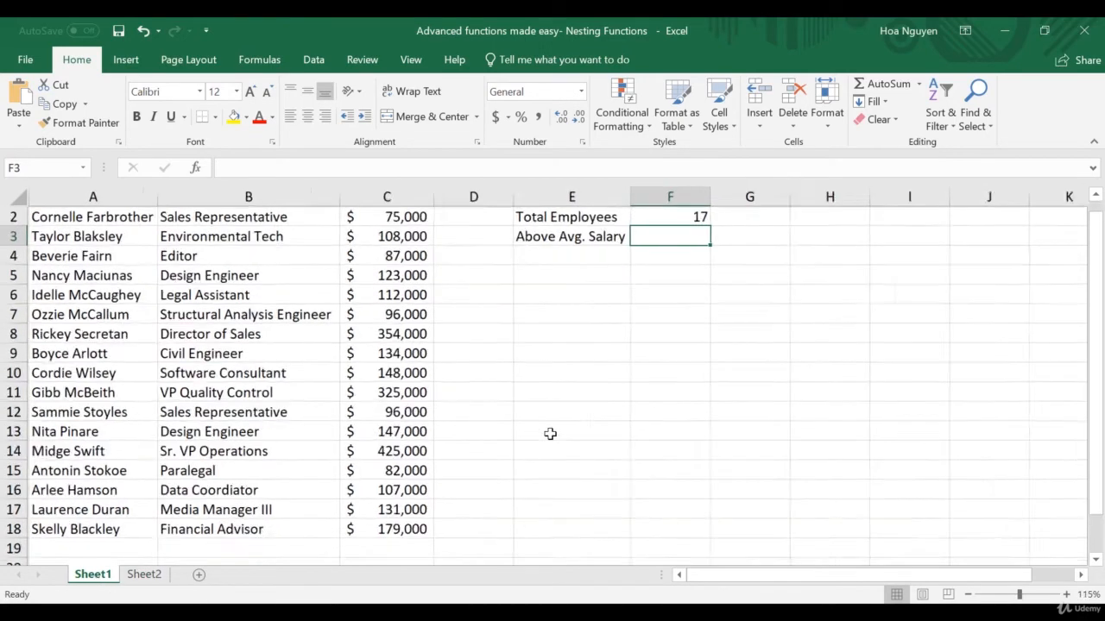
{"action": "scroll", "coordinate": [549, 433], "scroll_direction": "up", "scroll_amount": 1}
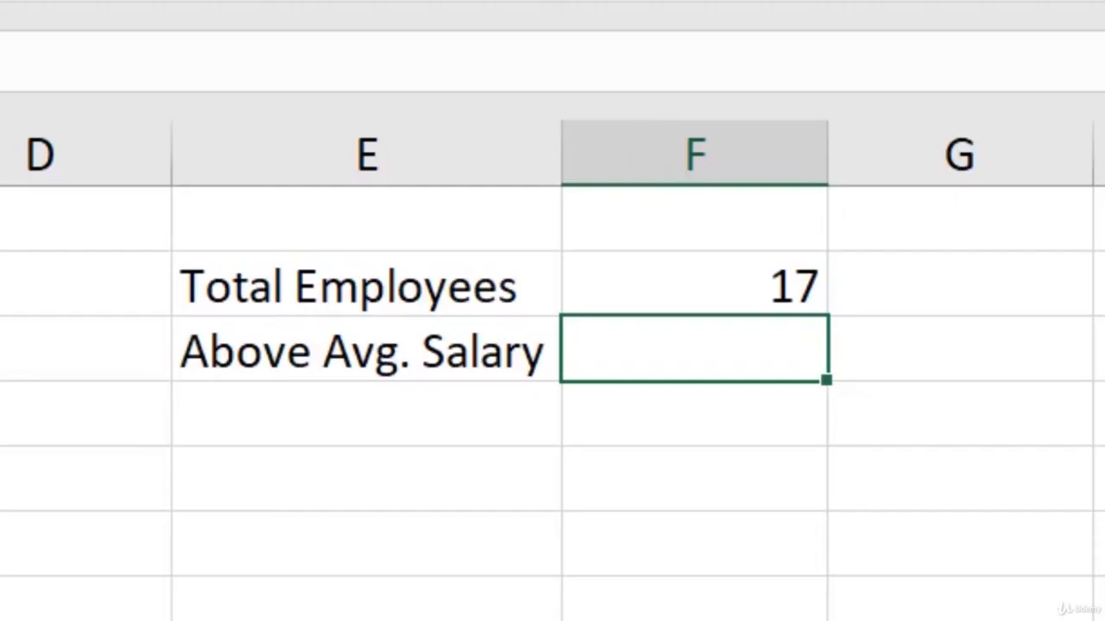
{"action": "type", "text": "=countif"}
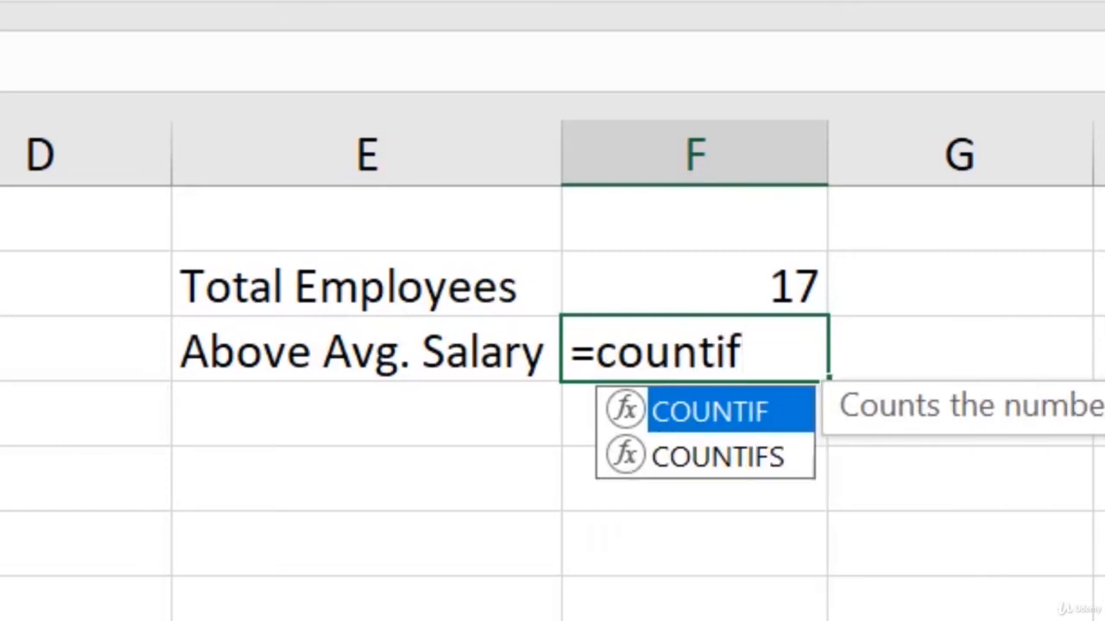
{"action": "type", "text": "("}
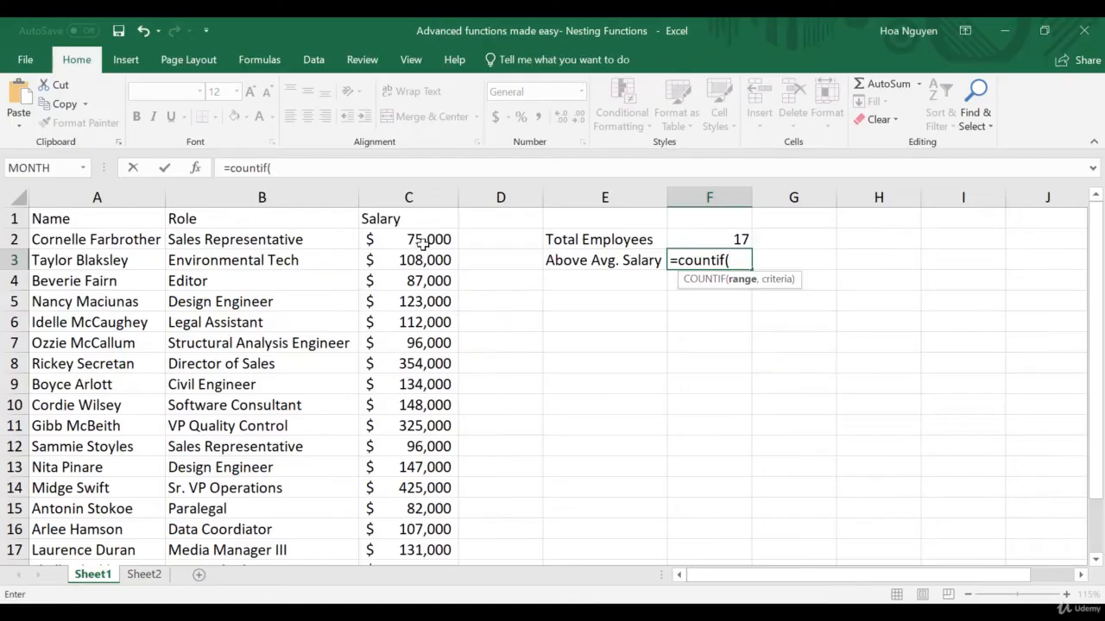
{"action": "left_click", "coordinate": [420, 242]}
{"action": "left_click_drag", "start_coordinate": [421, 246], "coordinate": [414, 582]}
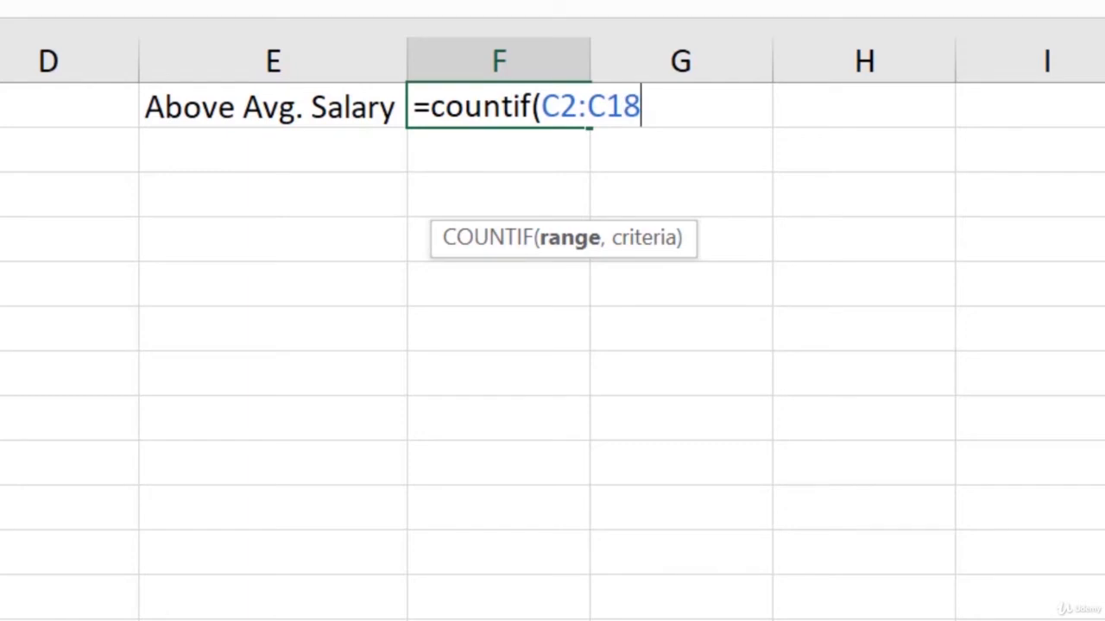
{"action": "type", "text": ","}
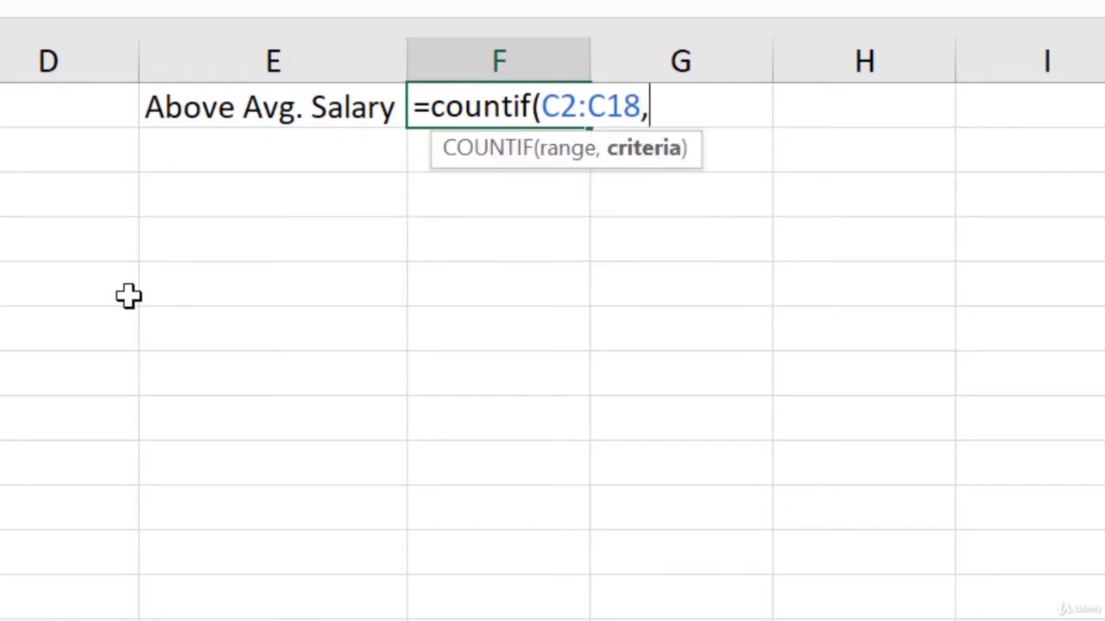
Add >average(C2:C18) as the criteria of the COUNTIF formula in F3 and close both functions' parentheses
{"action": "scroll", "coordinate": [151, 323], "scroll_direction": "up", "scroll_amount": 1}
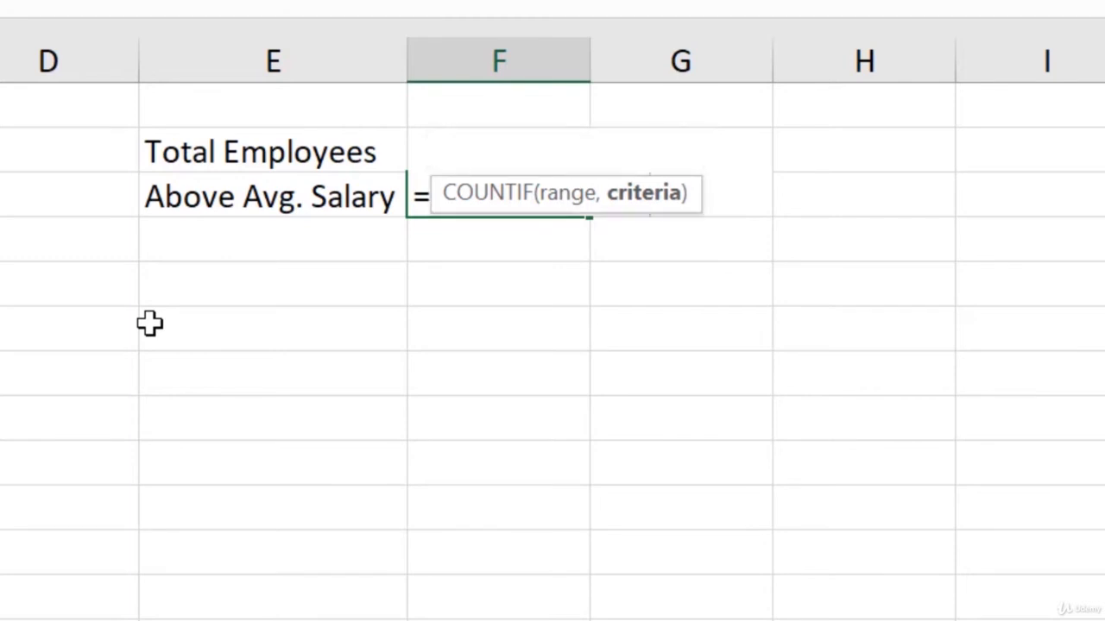
{"action": "type", "text": ">"}
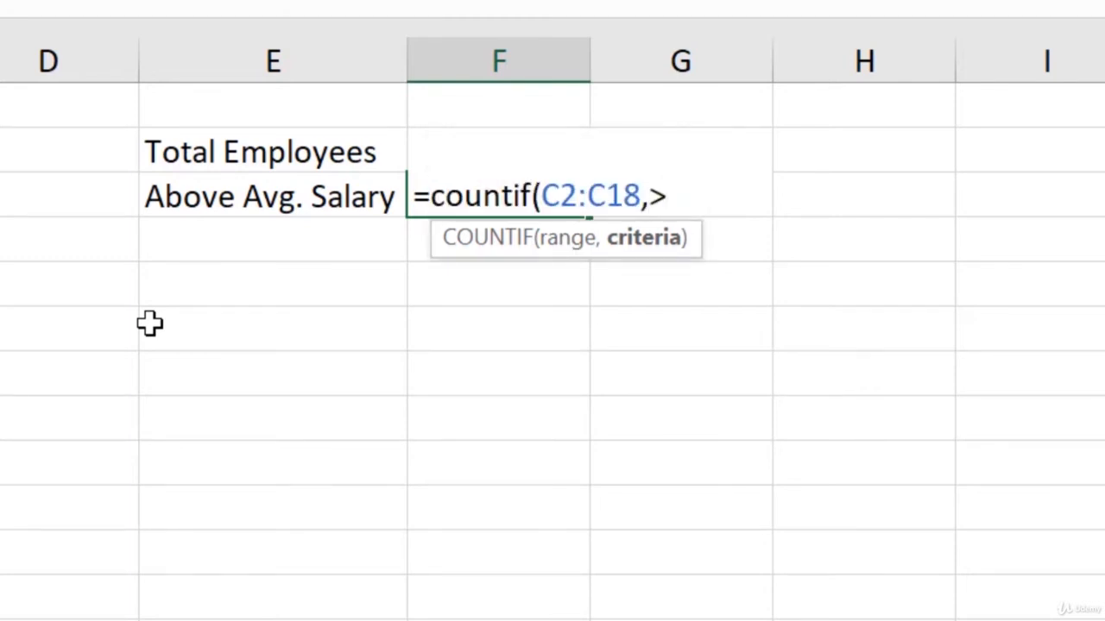
{"action": "type", "text": "a"}
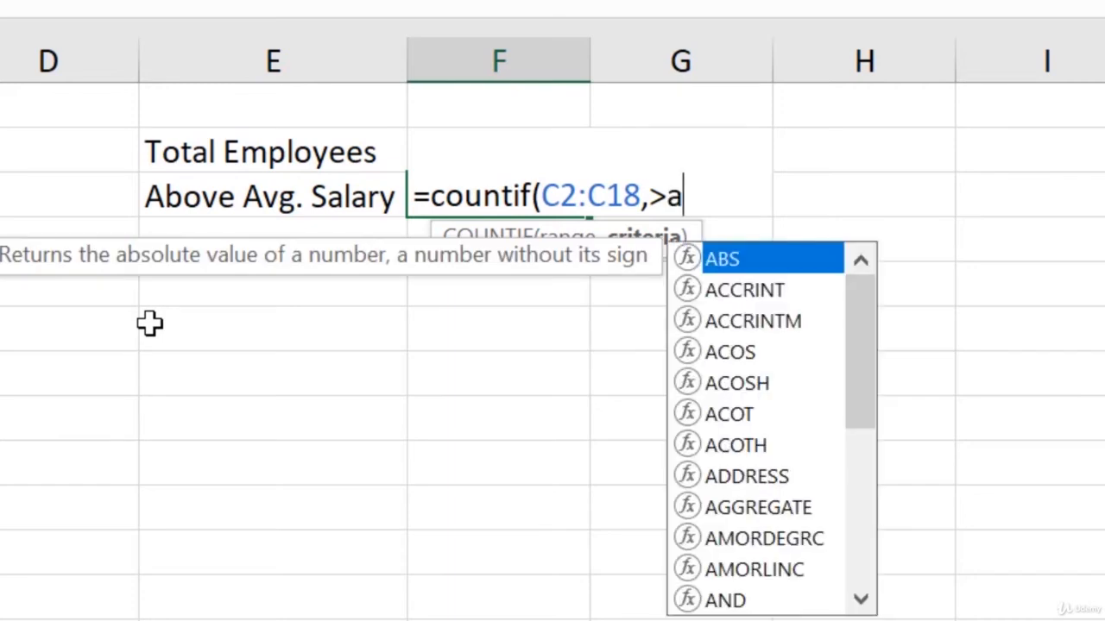
{"action": "type", "text": "verag"}
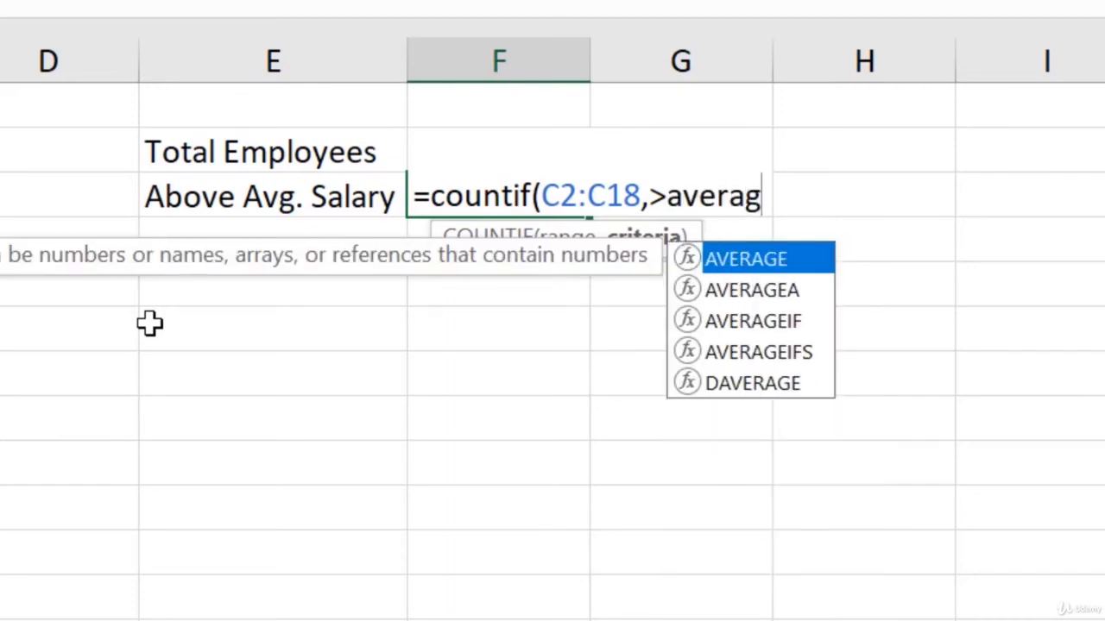
{"action": "type", "text": "e("}
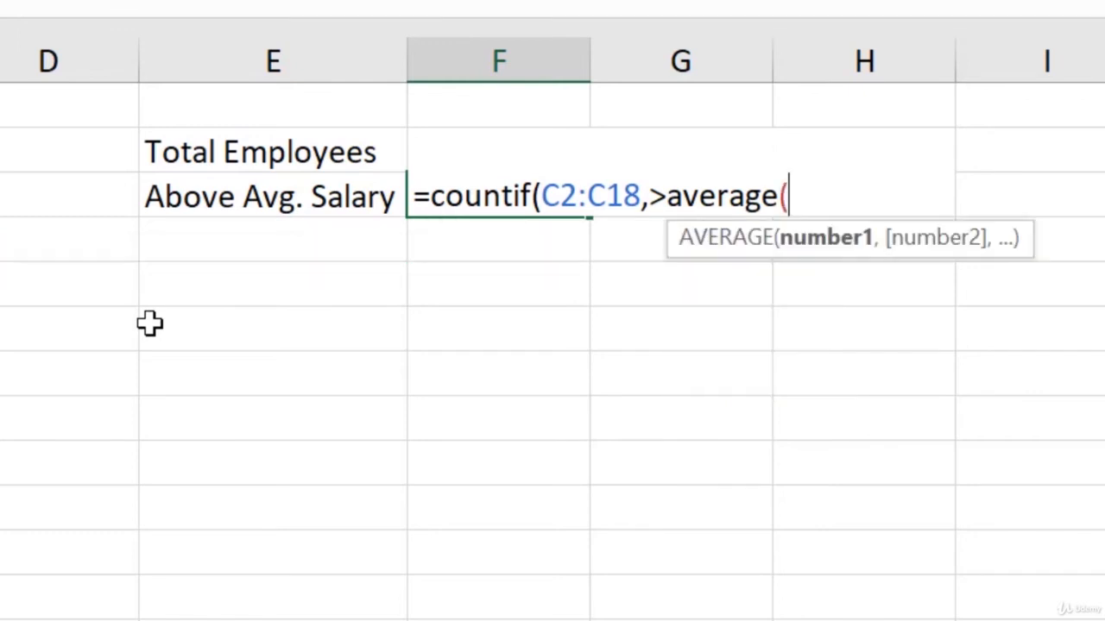
{"action": "type", "text": "C2:C17"}
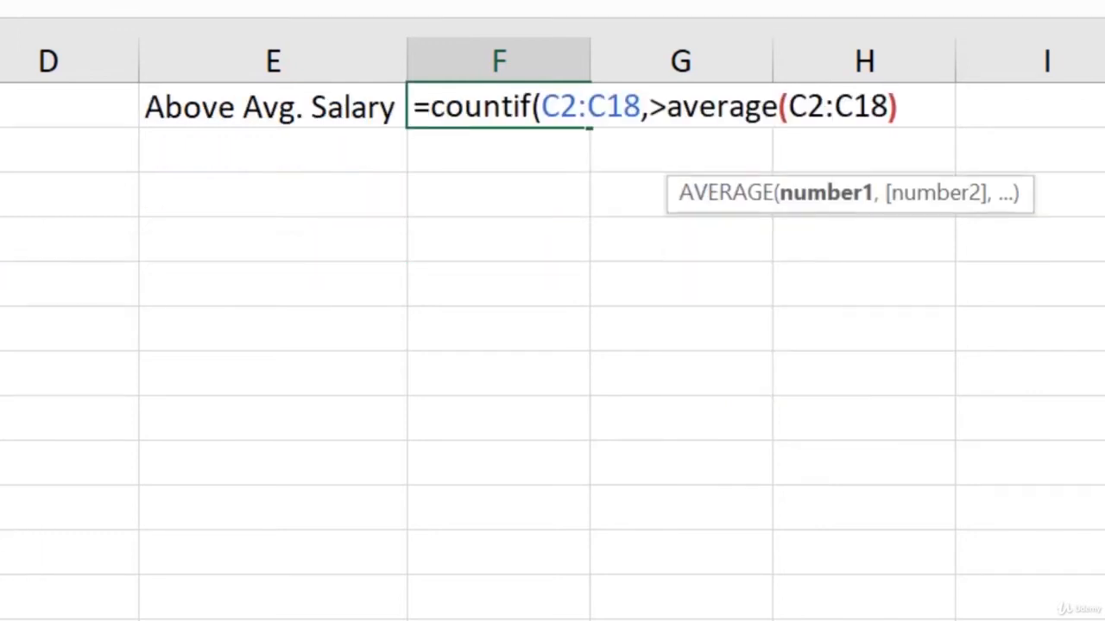
{"action": "type", "text": ")"}
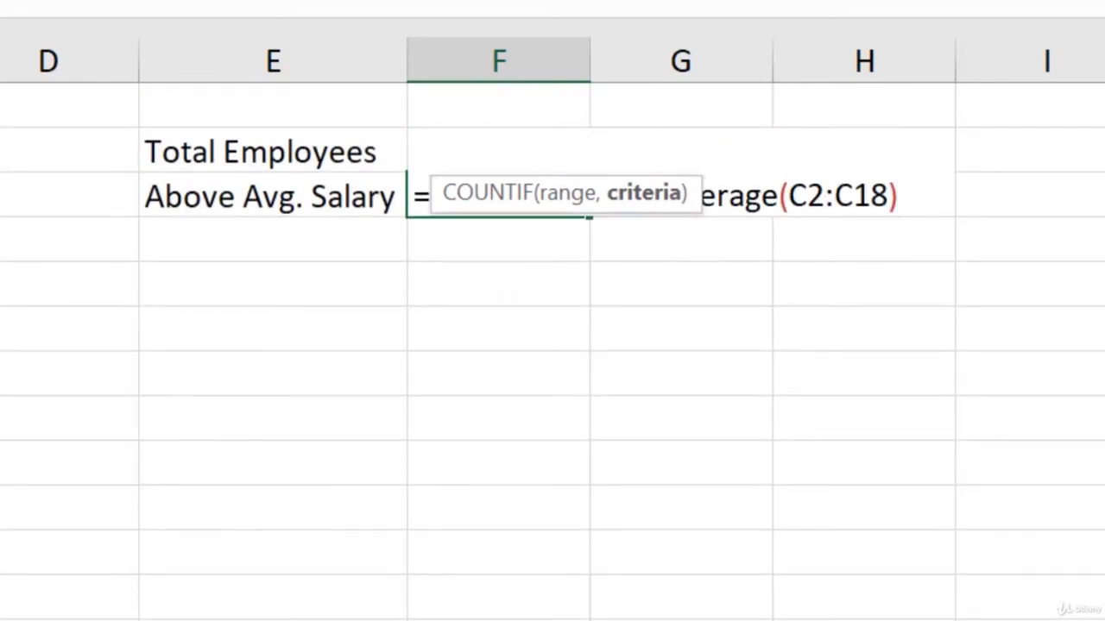
{"action": "left_click", "coordinate": [441, 5]}
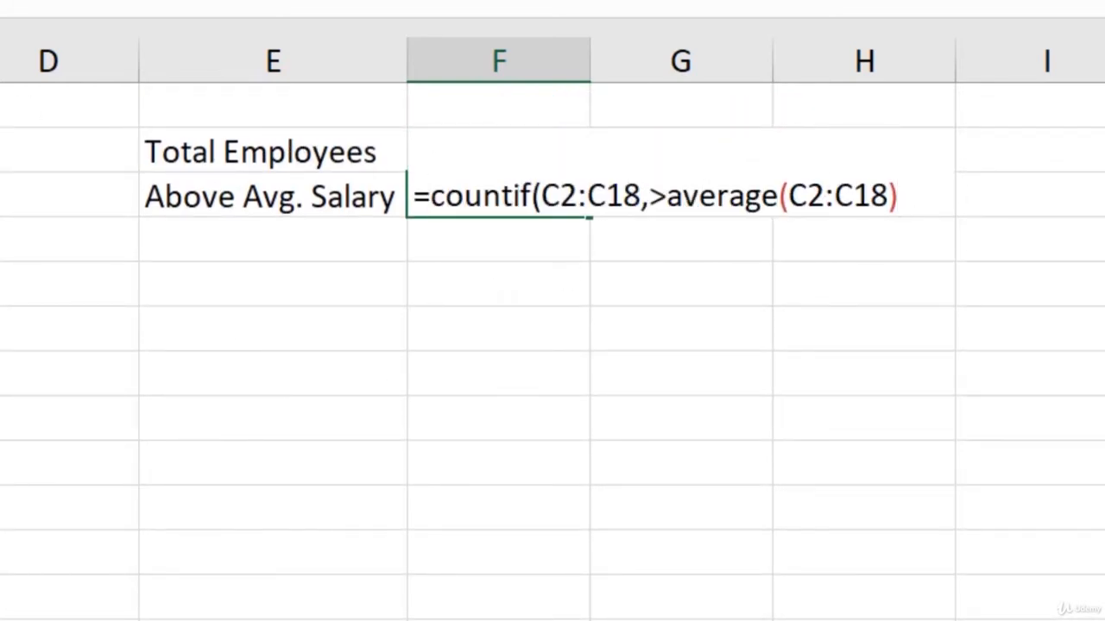
{"action": "type", "text": ")"}
Enclose the > operator in quotation marks, join it to the AVERAGE function with &, and accept the F3 formula
{"action": "type", "text": "\">"}
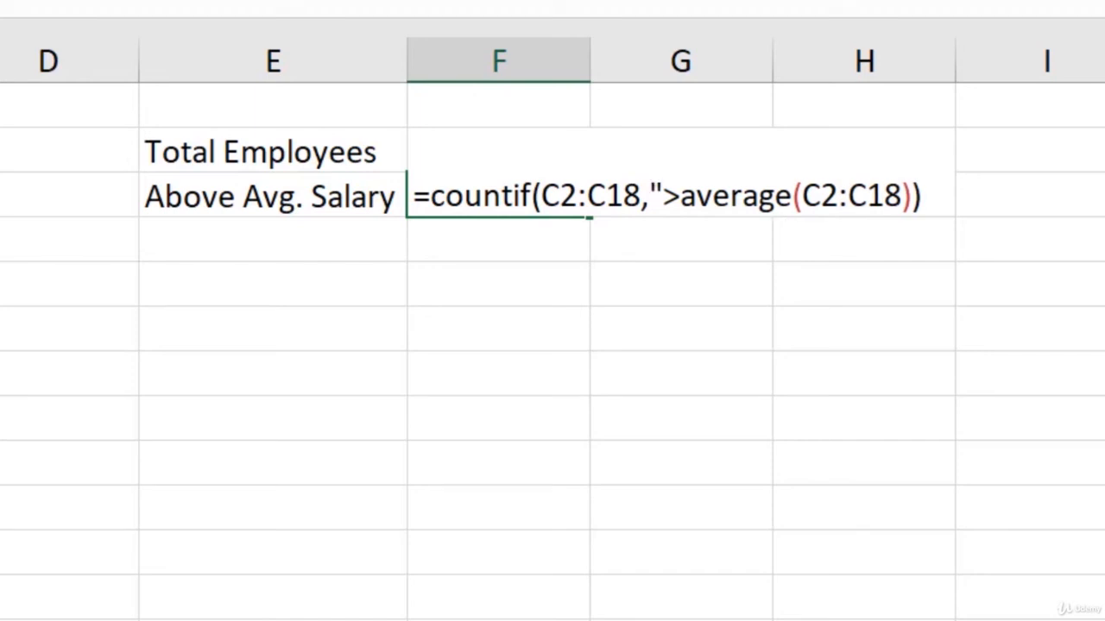
{"action": "type", "text": "\"&"}
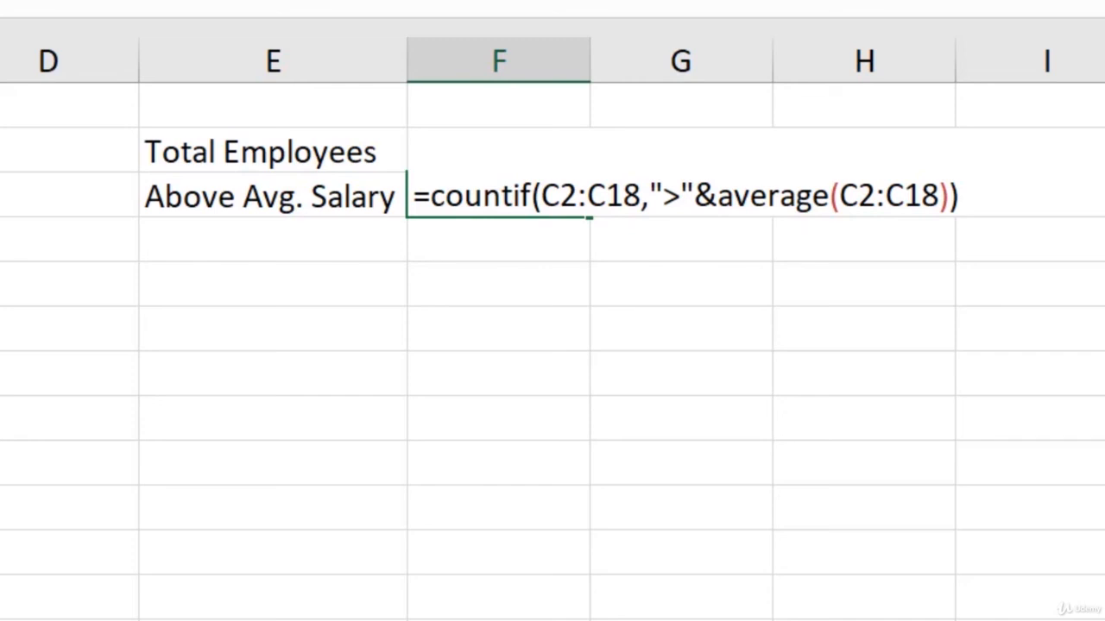
{"action": "key", "text": "Return"}
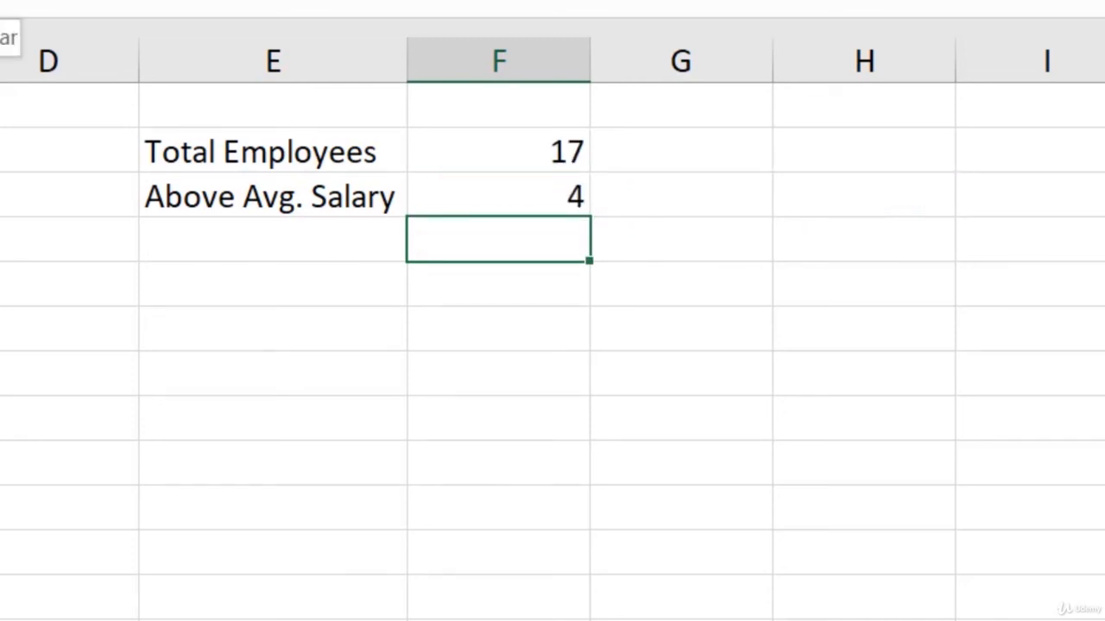
Reopen the formula in F3 and examine the AVERAGE function nested in the COUNTIF criteria
{"action": "double_click", "coordinate": [450, 183]}
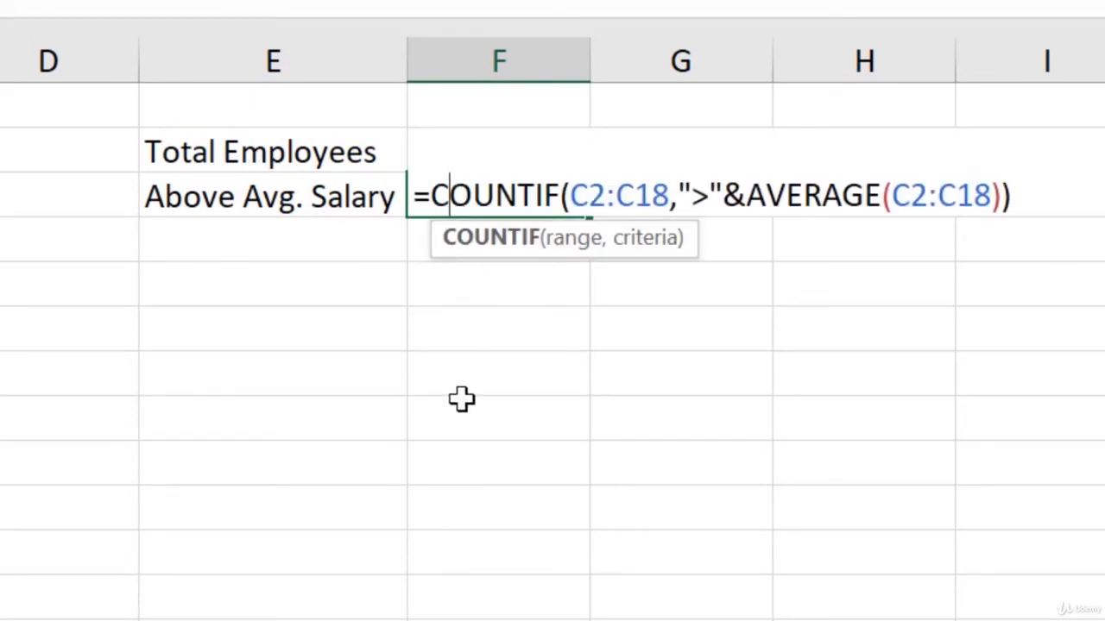
{"action": "left_click", "coordinate": [820, 226]}
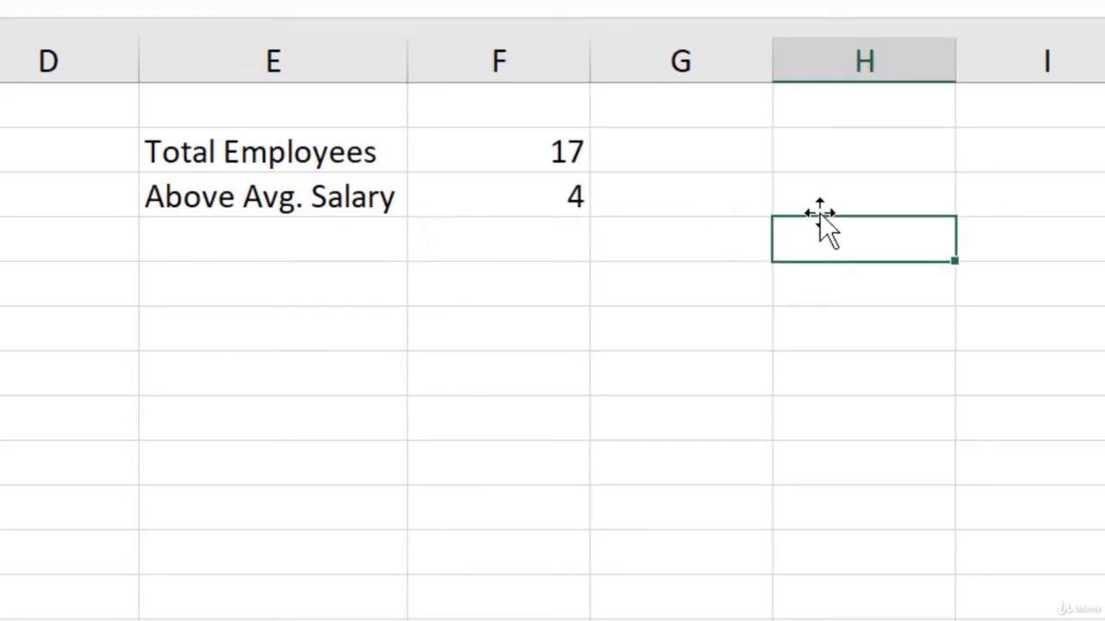
{"action": "left_click", "coordinate": [544, 200]}
{"action": "double_click", "coordinate": [543, 201]}
{"action": "left_click", "coordinate": [747, 195]}
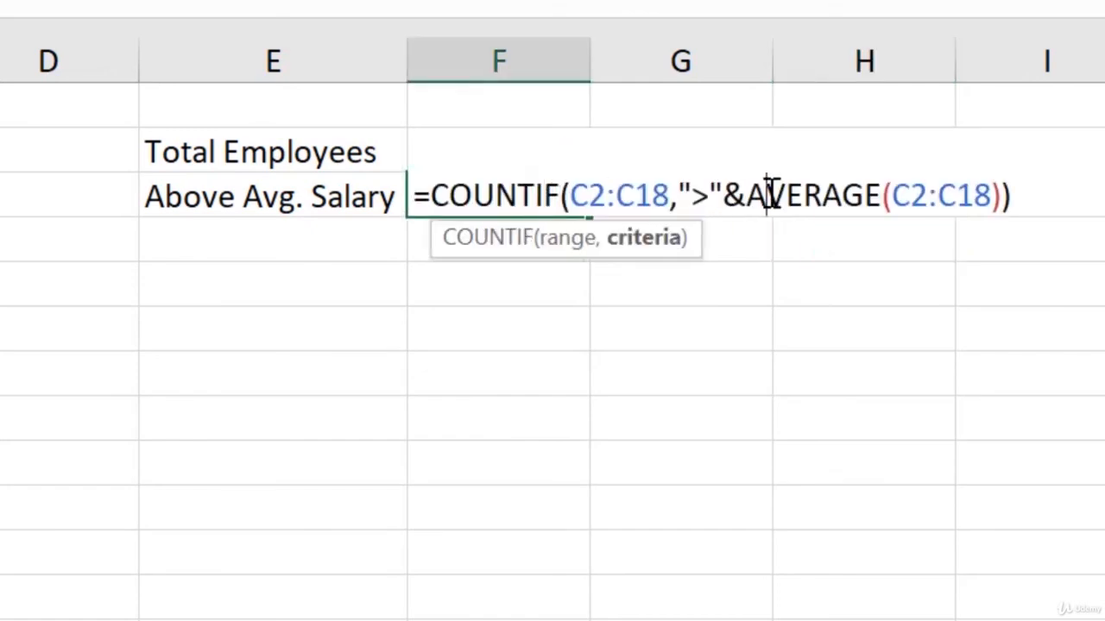